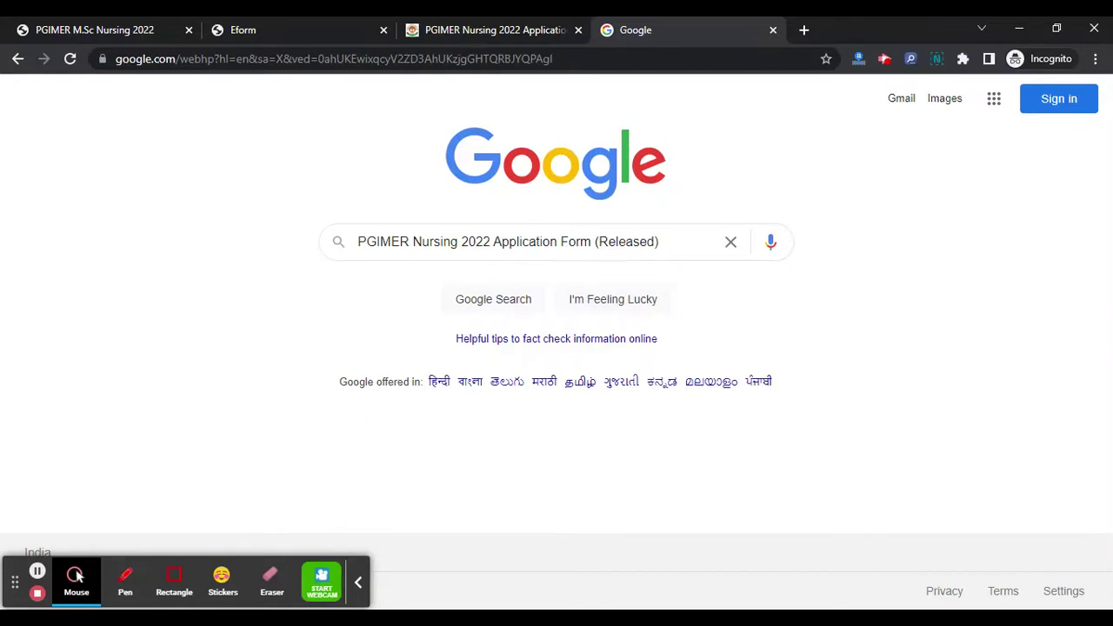
- Switch to the ctet.co.in tab with the PGIMER Nursing 2022 application article
{"action": "left_click", "coordinate": [501, 28]}
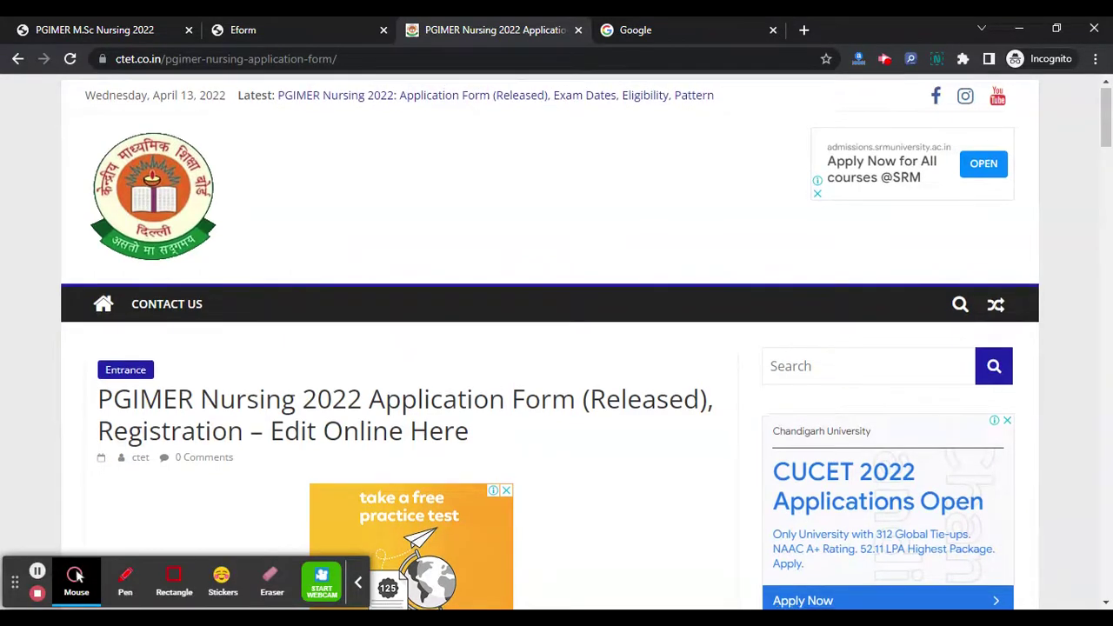
- Scroll down to the 'Application Form – Released' section and its apply-online link
{"action": "scroll", "coordinate": [556, 348], "scroll_direction": "down", "scroll_amount": 1}
{"action": "scroll", "coordinate": [594, 415], "scroll_direction": "down", "scroll_amount": 1}
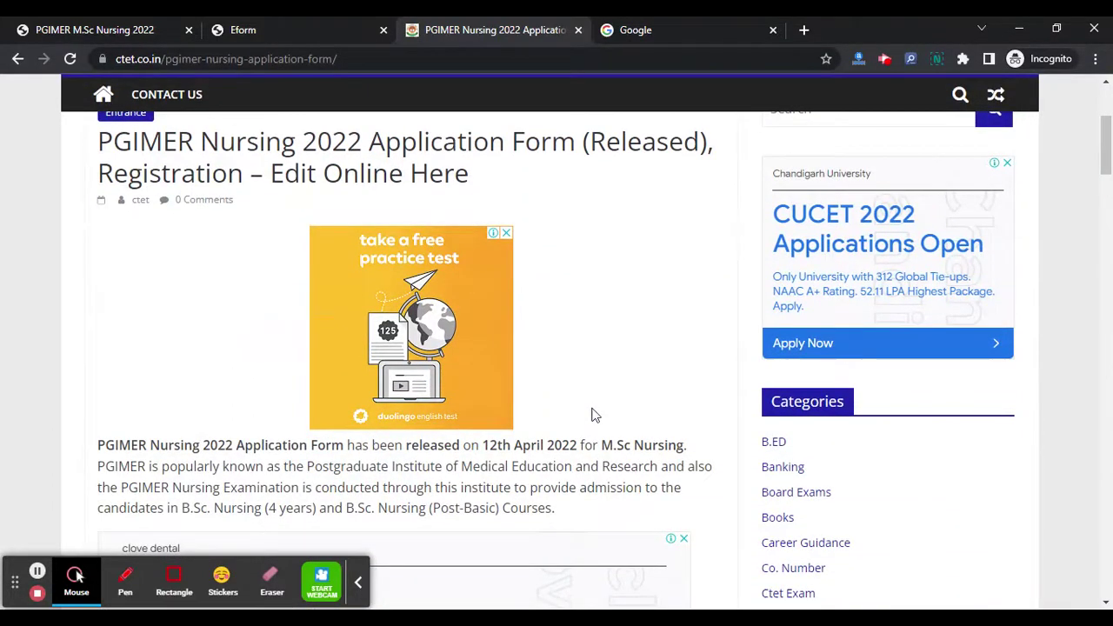
{"action": "scroll", "coordinate": [591, 415], "scroll_direction": "down", "scroll_amount": 6}
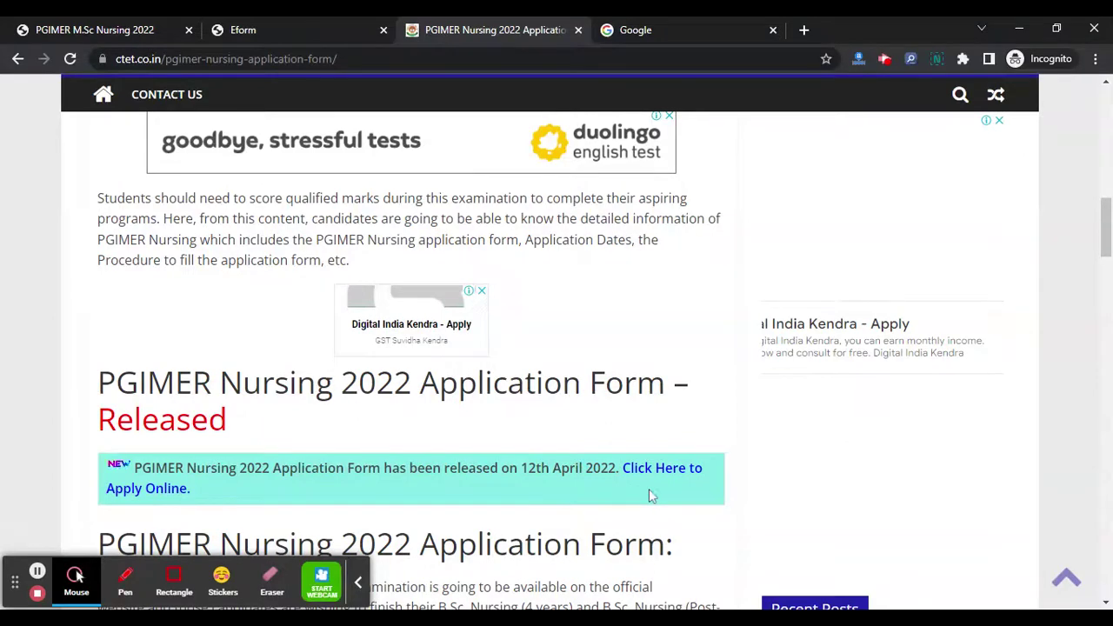
- Start a new candidate registration on the PGIMER Eform page
{"action": "left_click", "coordinate": [304, 30]}
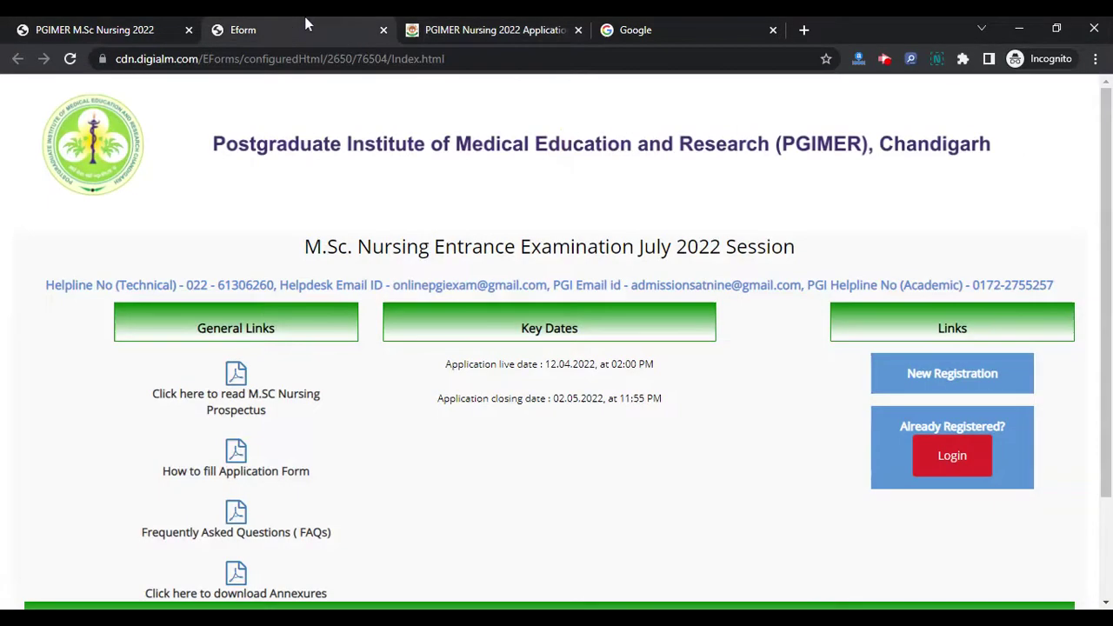
{"action": "left_click", "coordinate": [922, 383]}
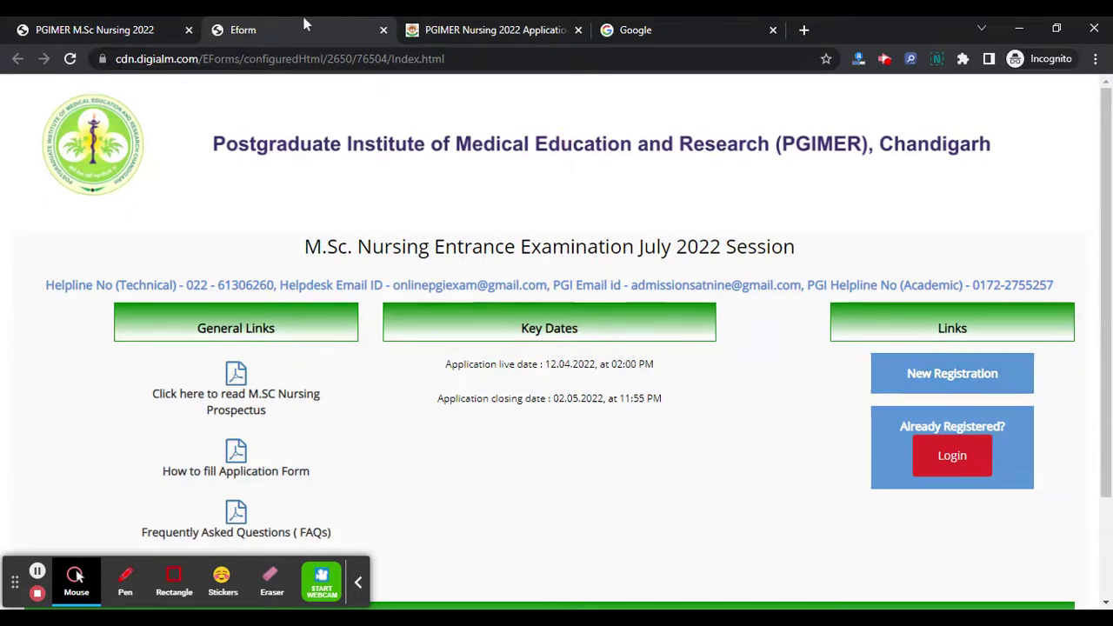
{"action": "scroll", "coordinate": [212, 269], "scroll_direction": "down", "scroll_amount": 3}
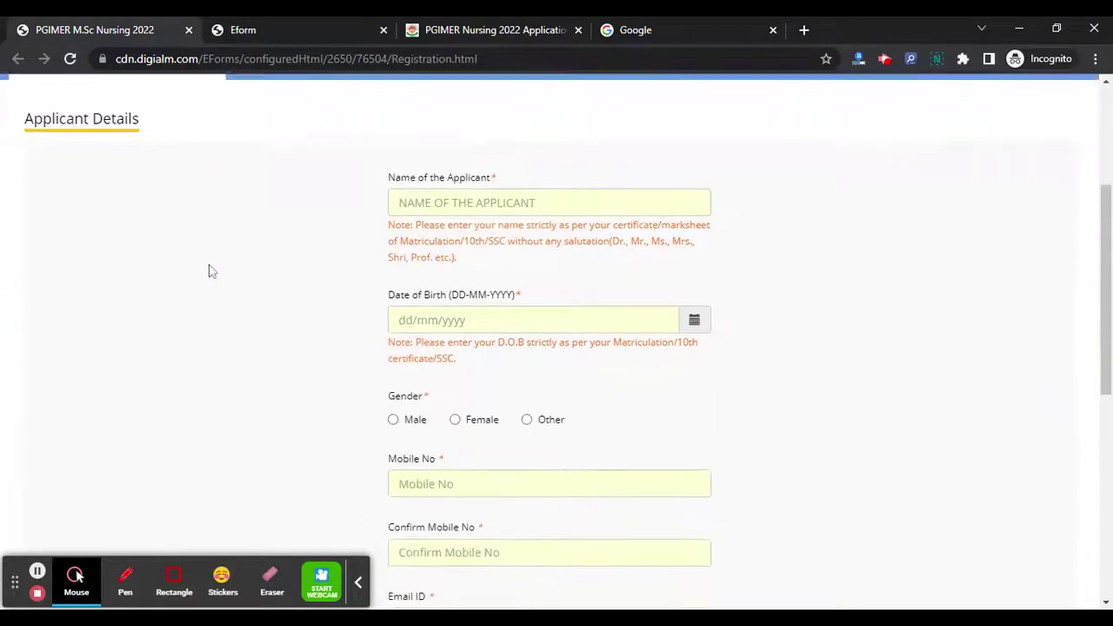
{"action": "left_click", "coordinate": [443, 200]}
{"action": "type", "text": "NAME"}
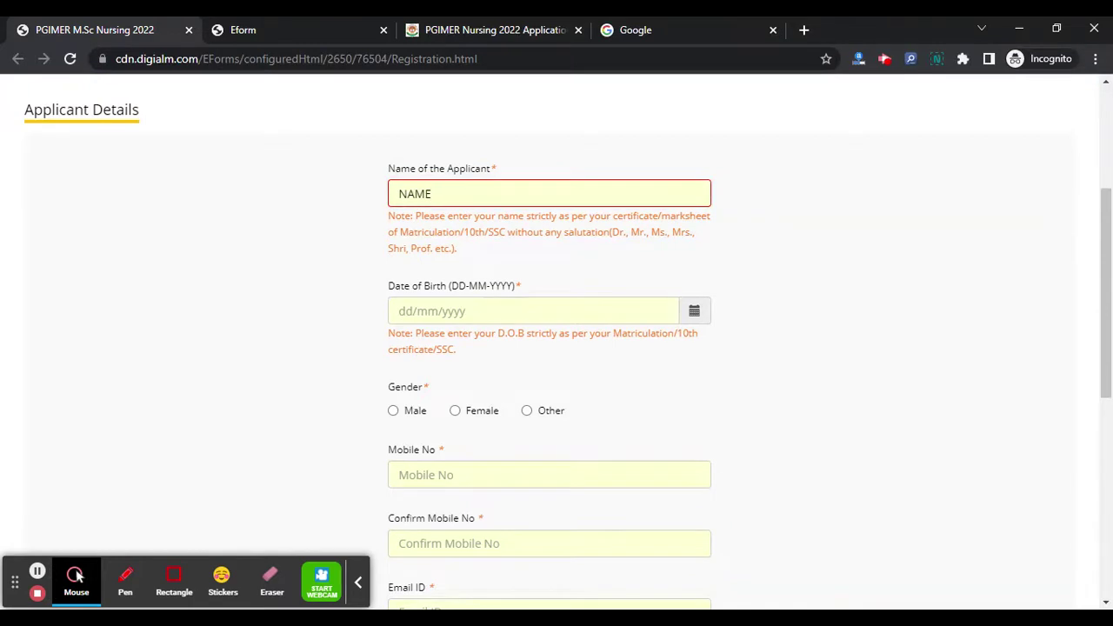
{"action": "left_click", "coordinate": [501, 306]}
{"action": "left_click", "coordinate": [699, 311]}
{"action": "left_click", "coordinate": [481, 180]}
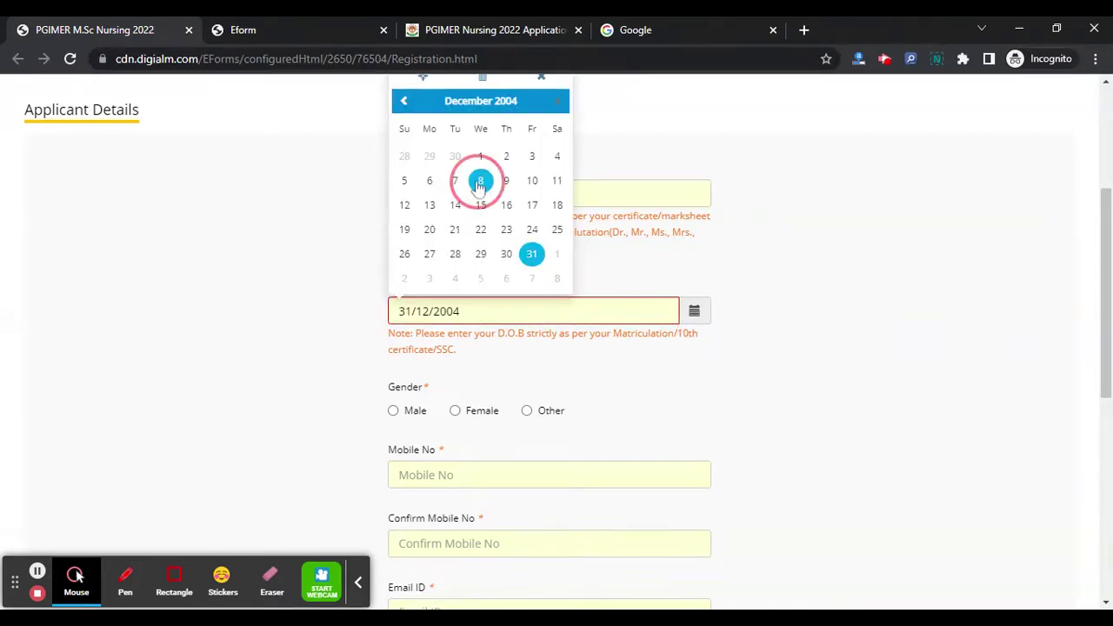
{"action": "scroll", "coordinate": [486, 414], "scroll_direction": "down", "scroll_amount": 1}
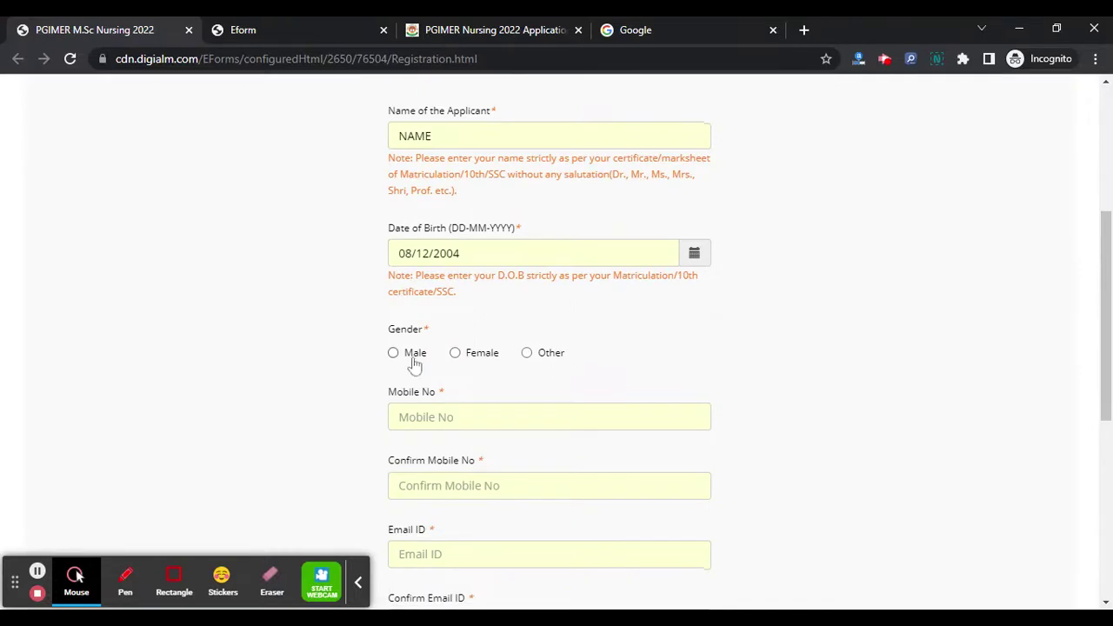
{"action": "left_click", "coordinate": [405, 361]}
- Enter the applicant's mobile number and confirm it
{"action": "left_click", "coordinate": [417, 413]}
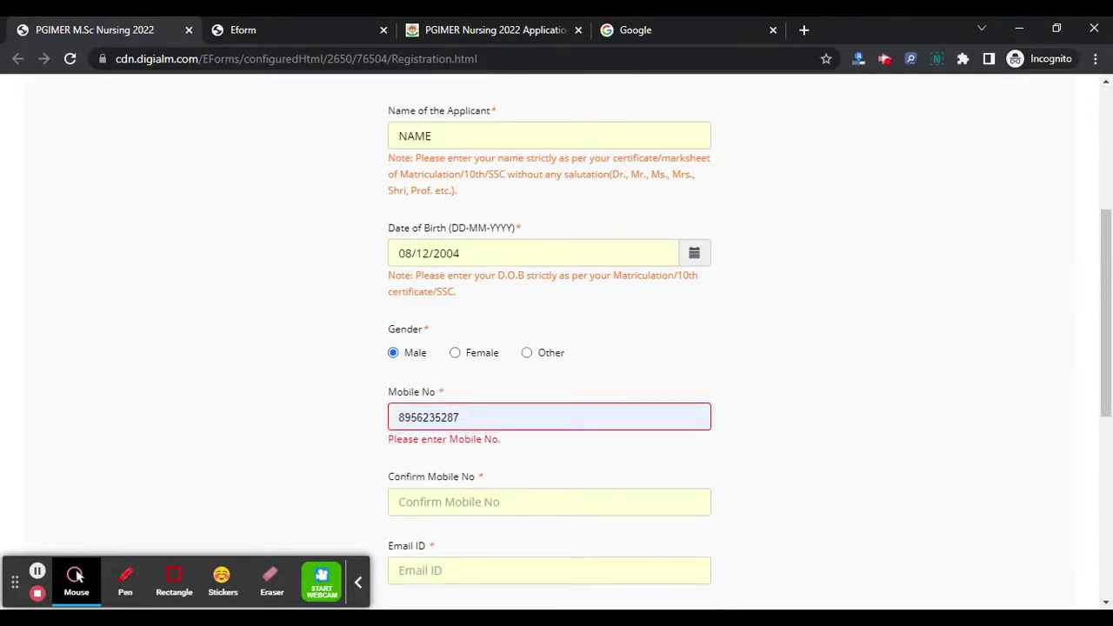
{"action": "scroll", "coordinate": [318, 380], "scroll_direction": "down", "scroll_amount": 2}
{"action": "left_click", "coordinate": [479, 326]}
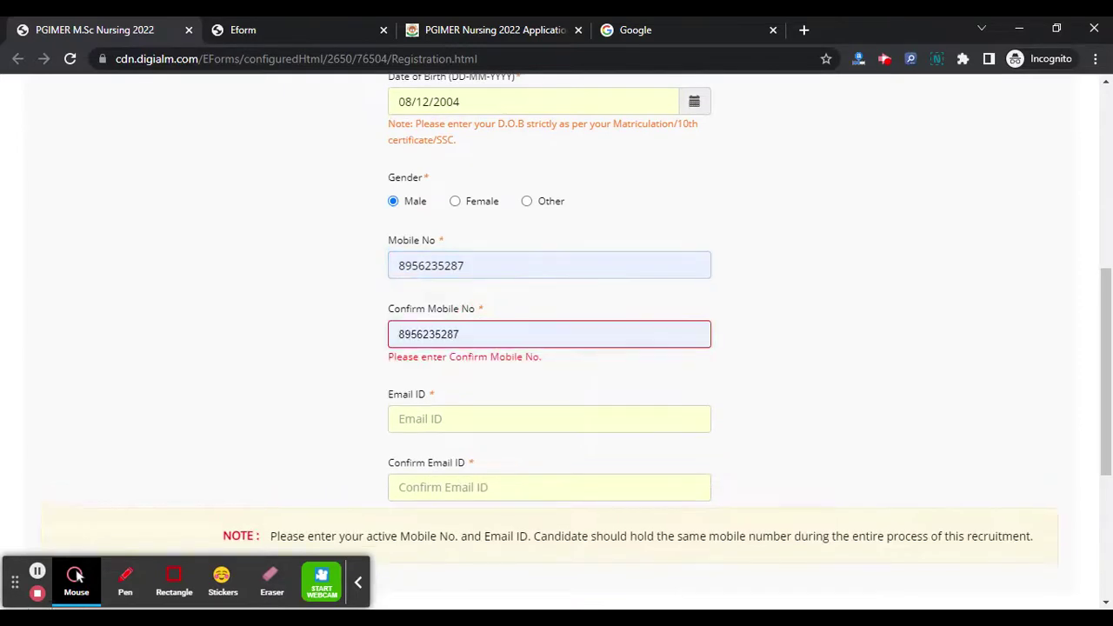
- Enter the applicant's e-mail address, fix a missing dot, and confirm it
{"action": "left_click", "coordinate": [459, 414]}
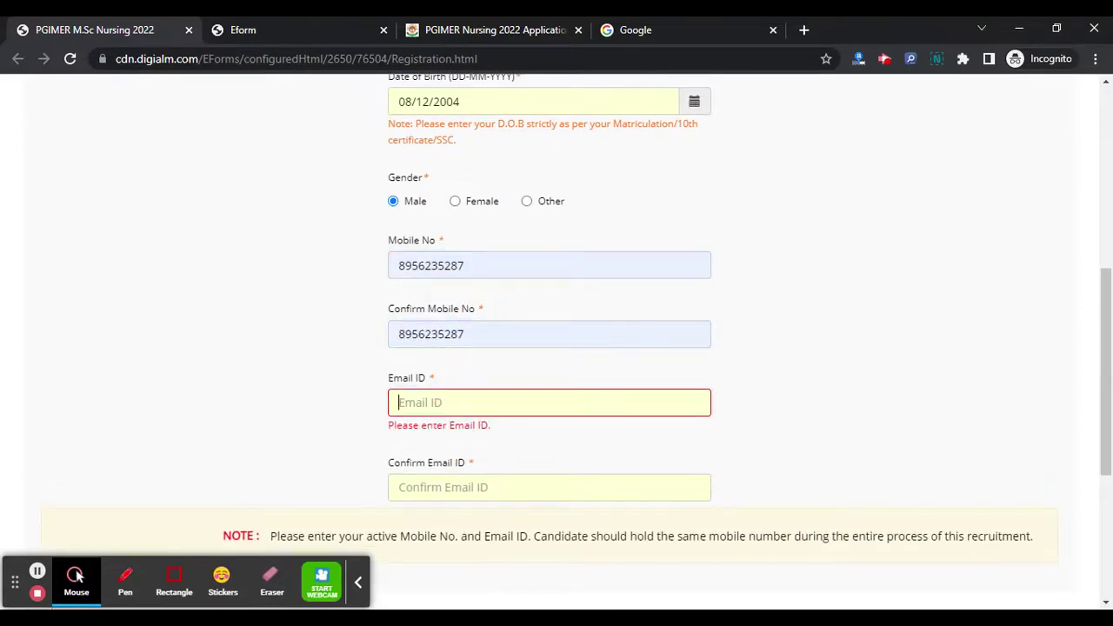
{"action": "type", "text": "xt"}
{"action": "type", "text": "yz@"}
{"action": "type", "text": "g"}
{"action": "type", "text": "mailcom"}
{"action": "left_click", "coordinate": [454, 403]}
{"action": "type", "text": "."}
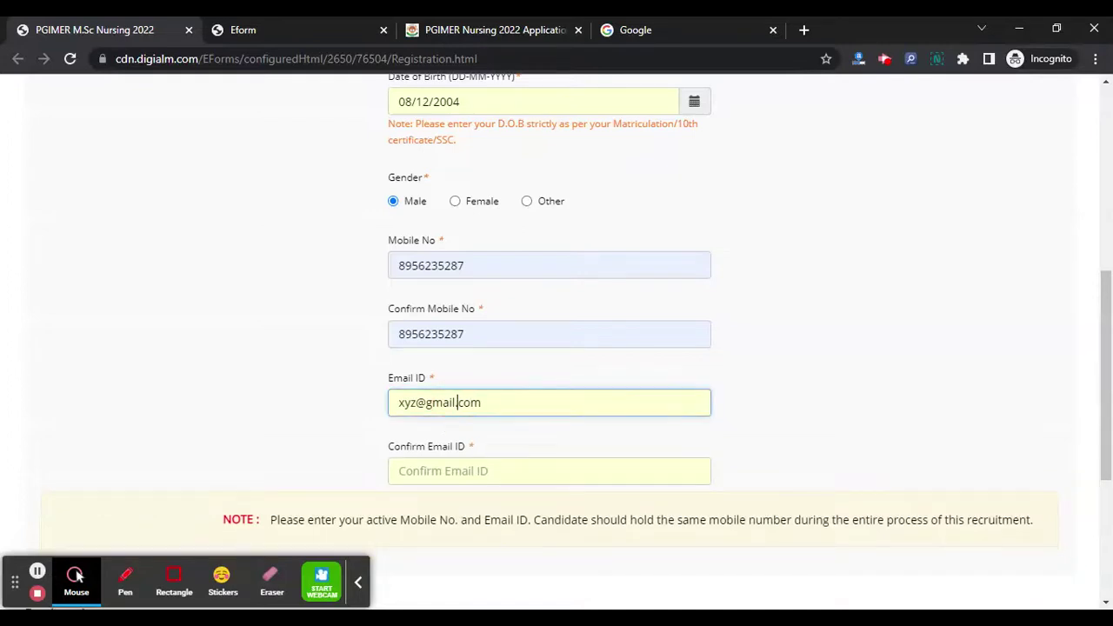
{"action": "left_click", "coordinate": [463, 470]}
{"action": "type", "text": "xyz@gmail.com"}
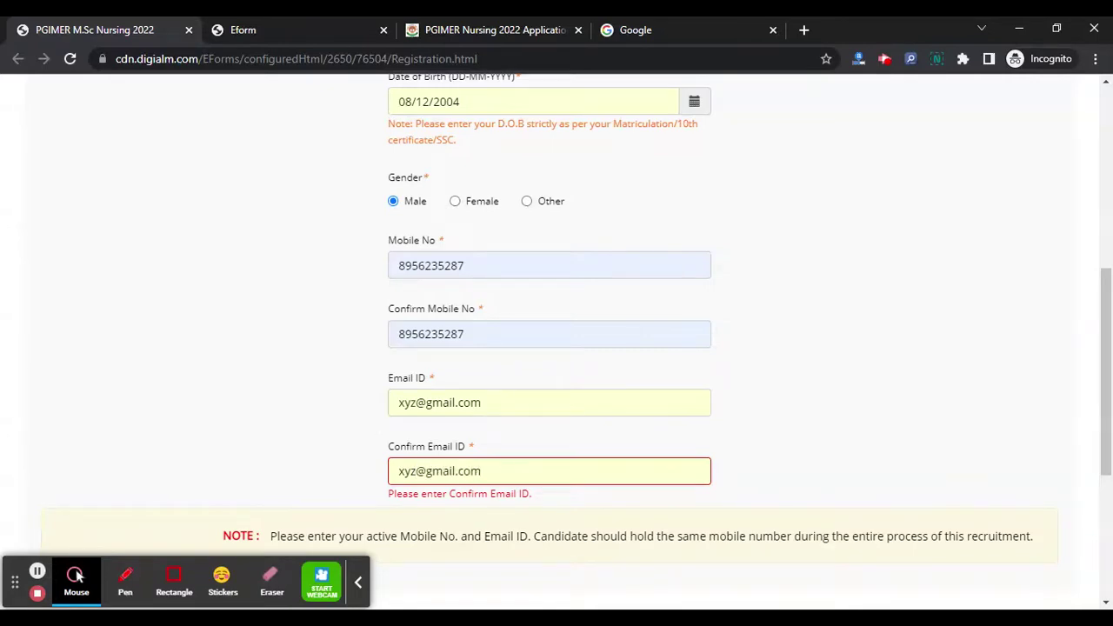
{"action": "scroll", "coordinate": [522, 398], "scroll_direction": "down", "scroll_amount": 4}
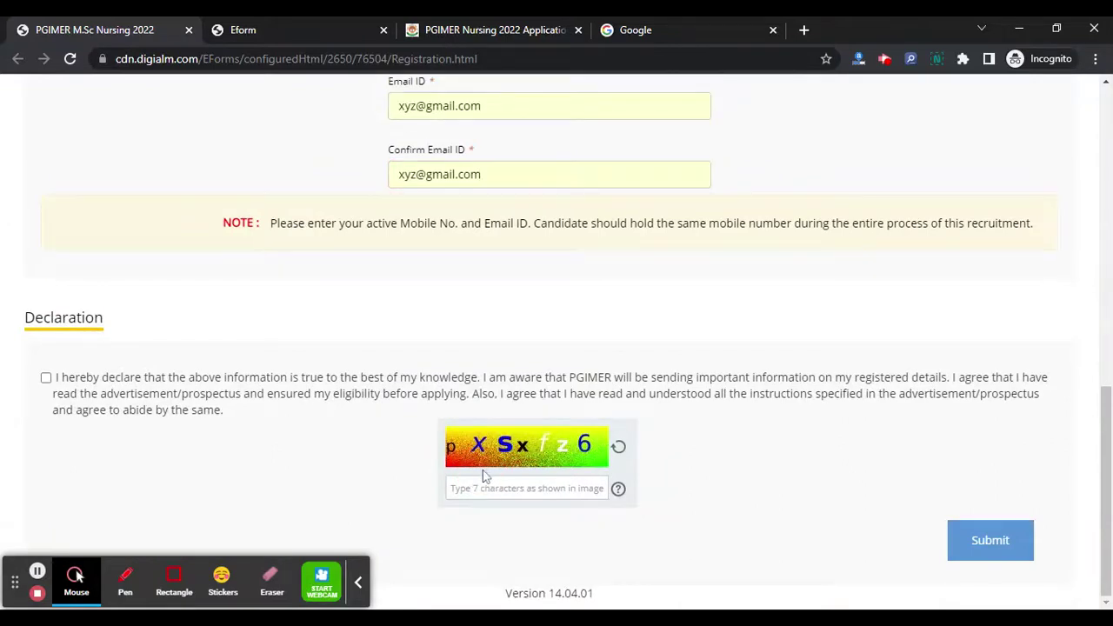
- Enter the captcha 'pXSxf' and accept the registration declaration
{"action": "left_click", "coordinate": [483, 487]}
{"action": "type", "text": "pXSxf"}
{"action": "left_click", "coordinate": [46, 377]}
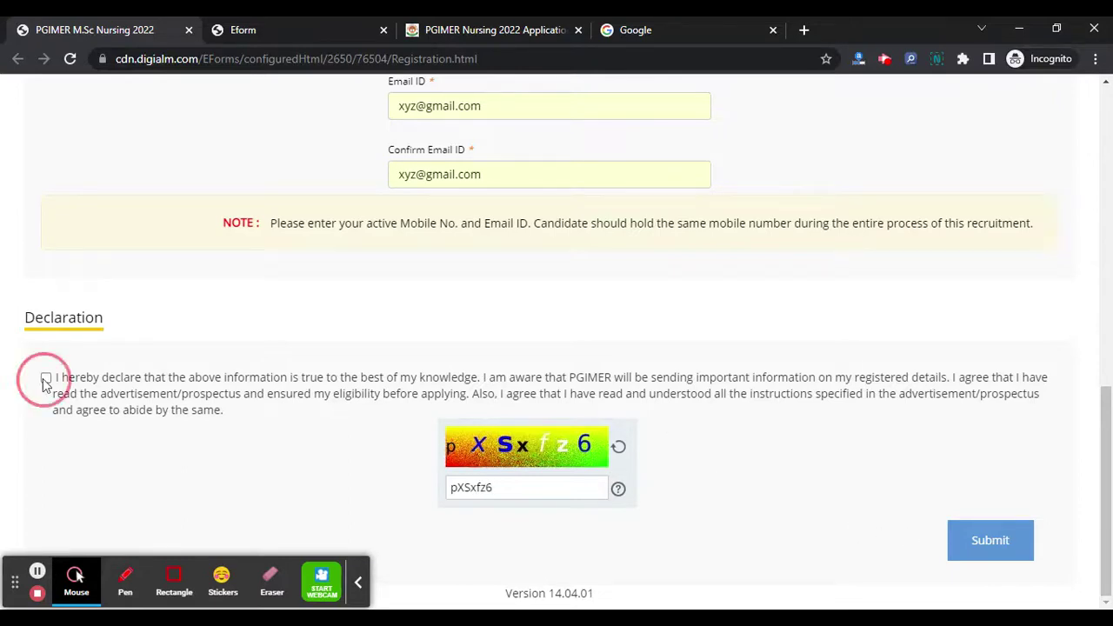
- Submit the registration, confirm it, agree to the privacy notice, and select the issued application number
{"action": "left_click", "coordinate": [954, 547]}
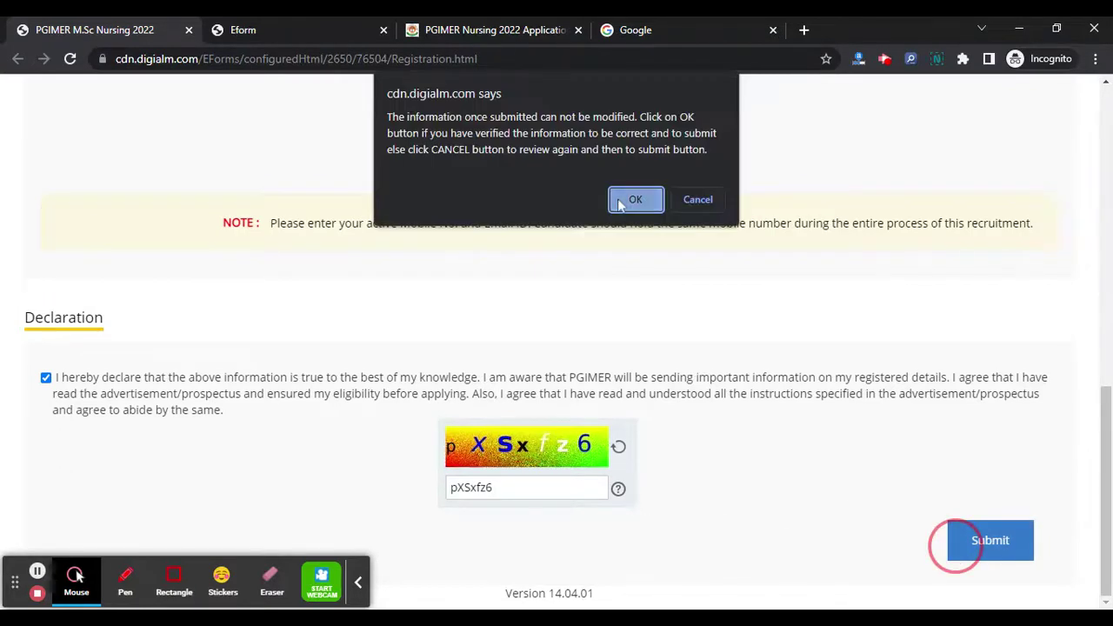
{"action": "left_click", "coordinate": [635, 200]}
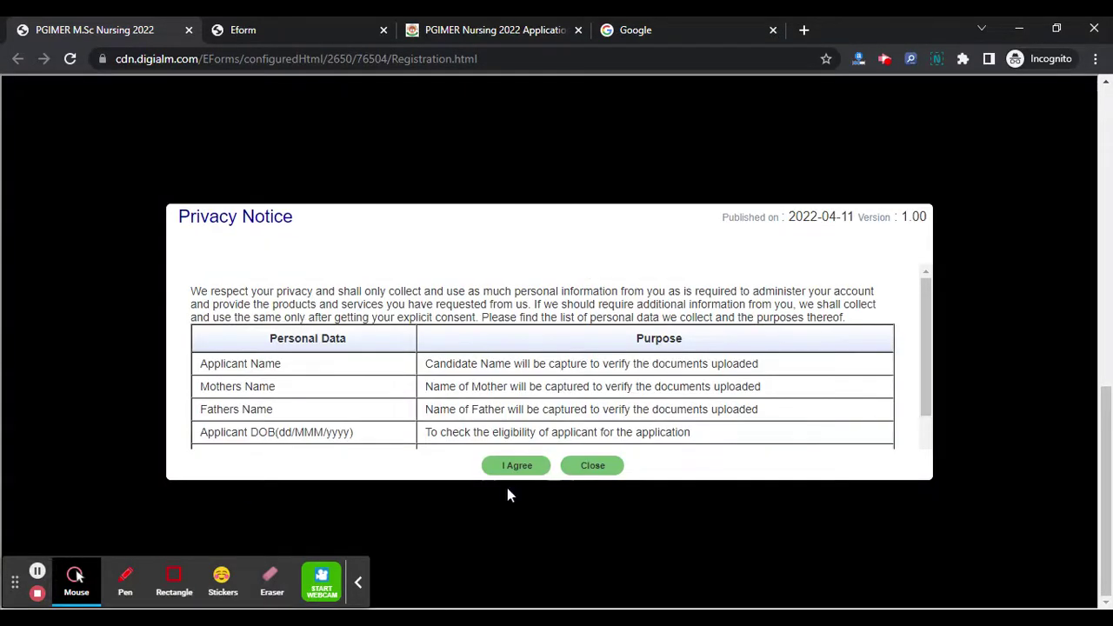
{"action": "left_click", "coordinate": [515, 463]}
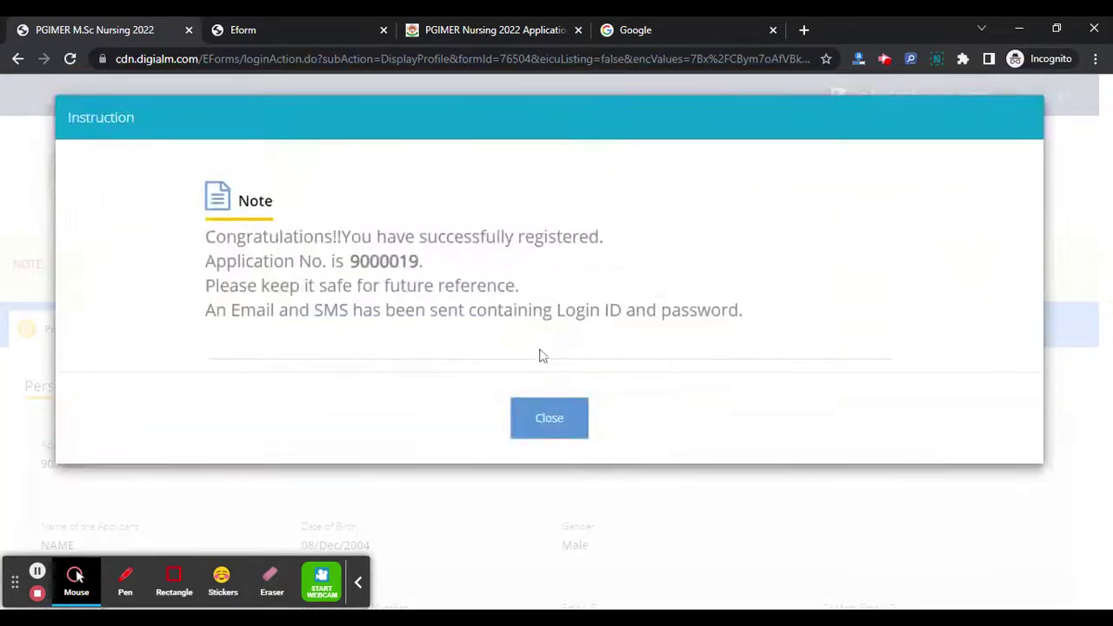
{"action": "double_click", "coordinate": [365, 263]}
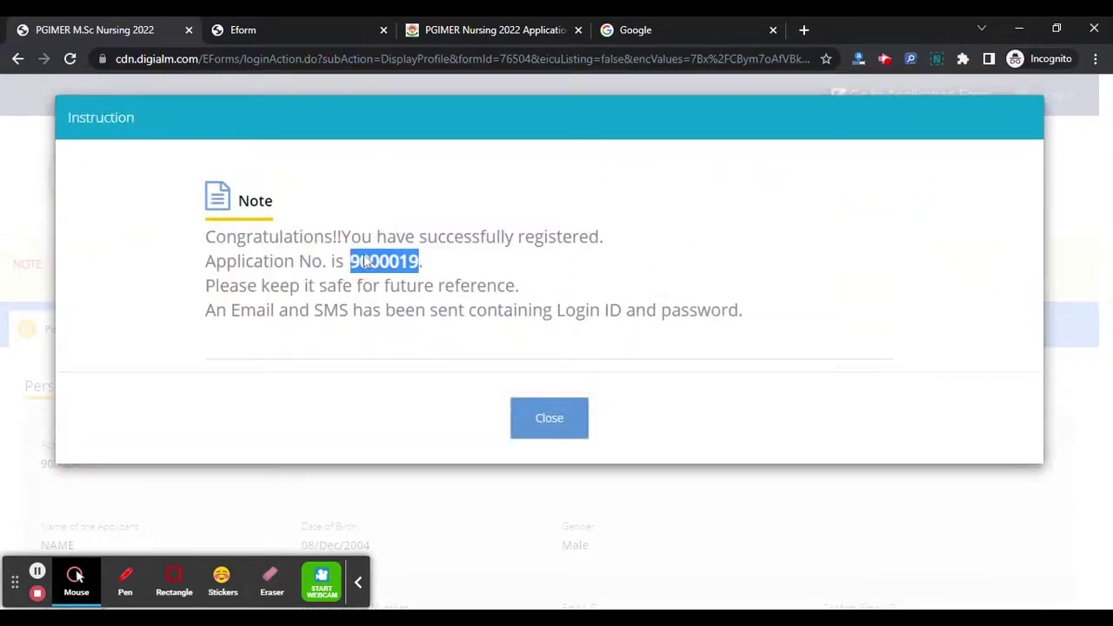
- Close the success message and go to the M.Sc. Nursing application form
{"action": "left_click", "coordinate": [549, 419]}
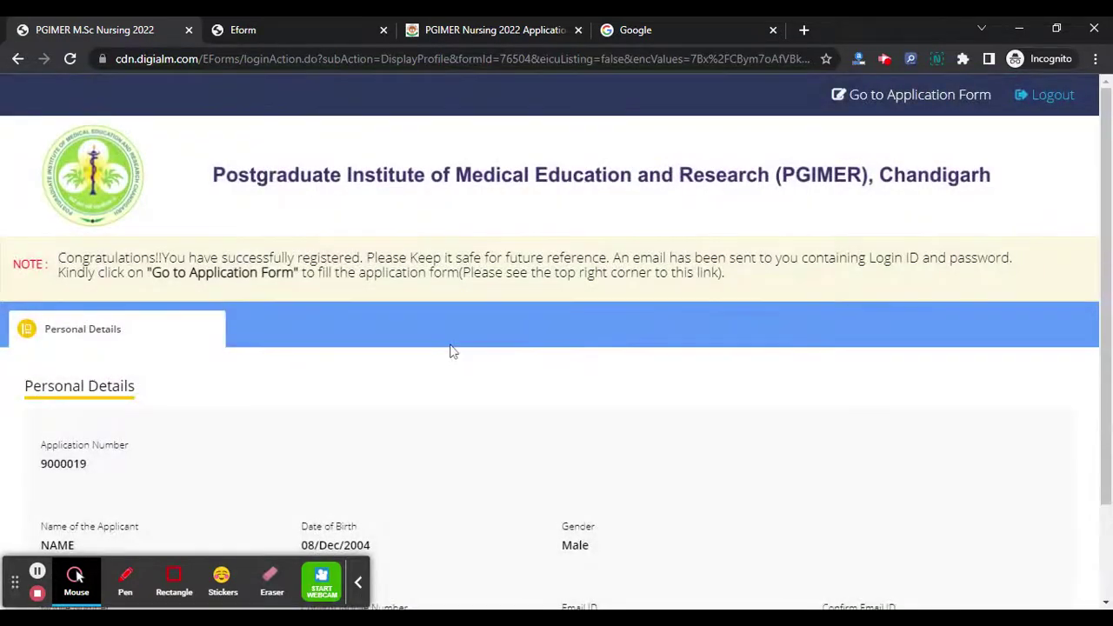
{"action": "scroll", "coordinate": [451, 351], "scroll_direction": "down", "scroll_amount": 2}
{"action": "scroll", "coordinate": [450, 351], "scroll_direction": "up", "scroll_amount": 2}
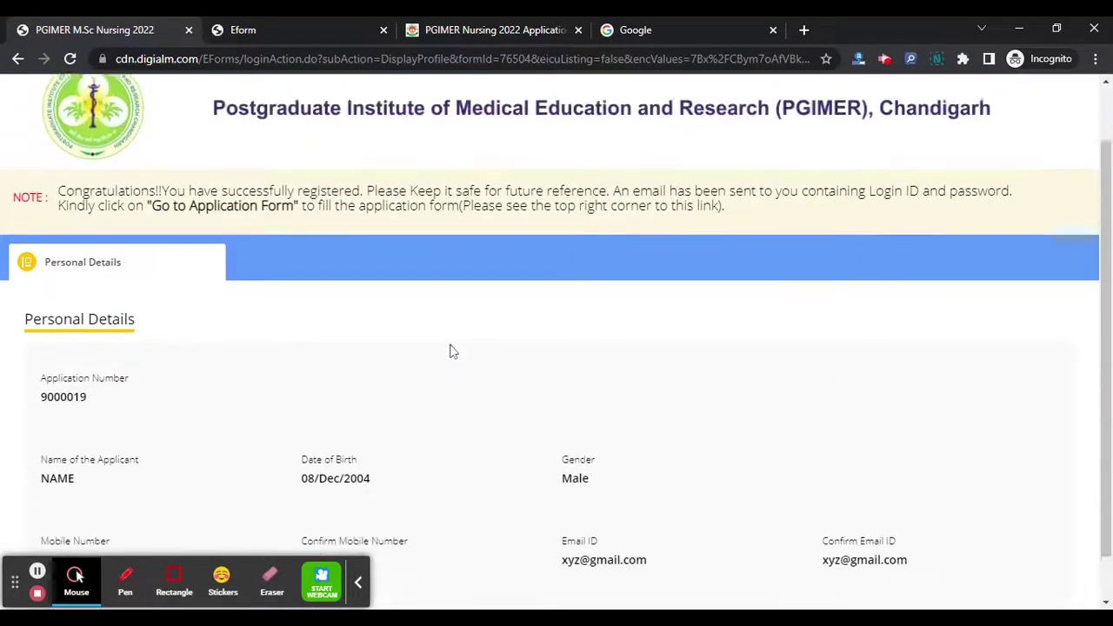
{"action": "left_click", "coordinate": [919, 95]}
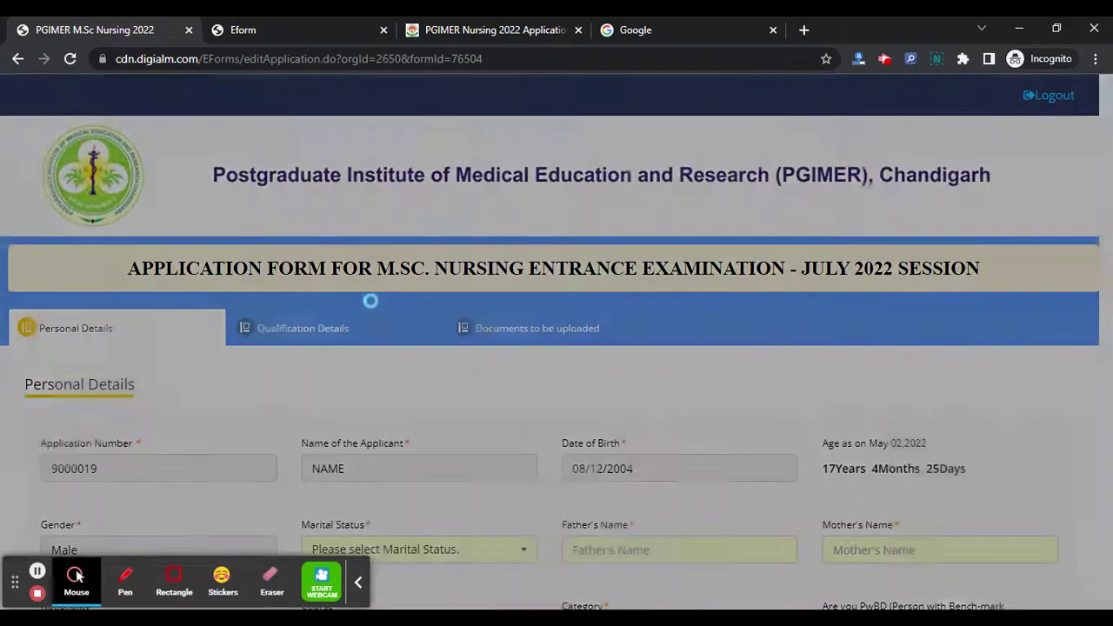
{"action": "scroll", "coordinate": [859, 291], "scroll_direction": "down", "scroll_amount": 3}
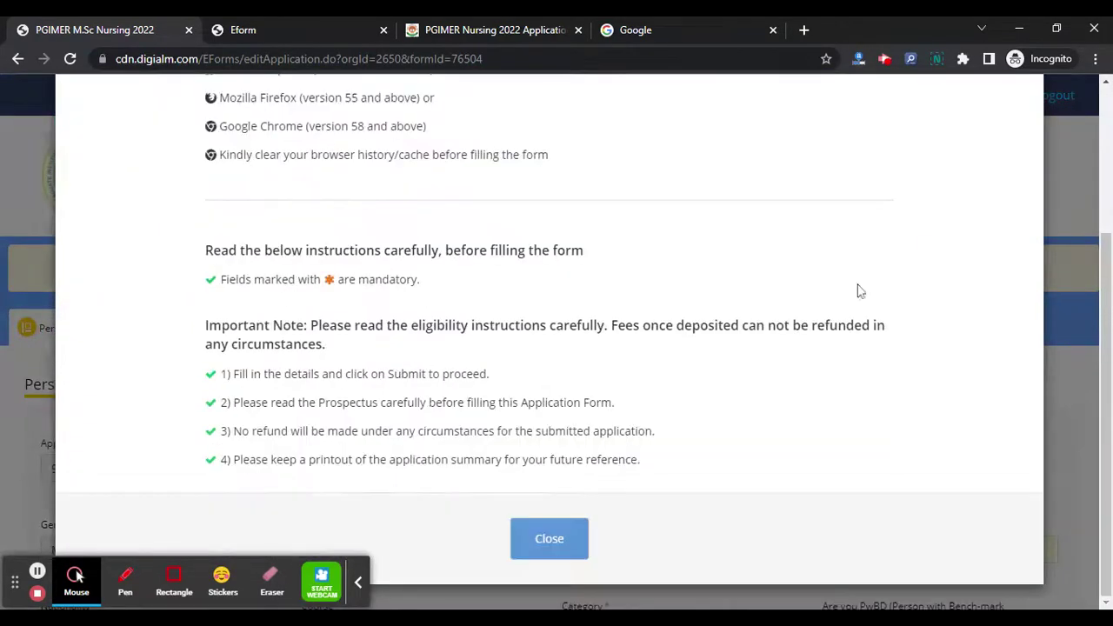
- Dismiss the instructions, answer No to PwBD, and choose General (UR) category
{"action": "left_click", "coordinate": [544, 562]}
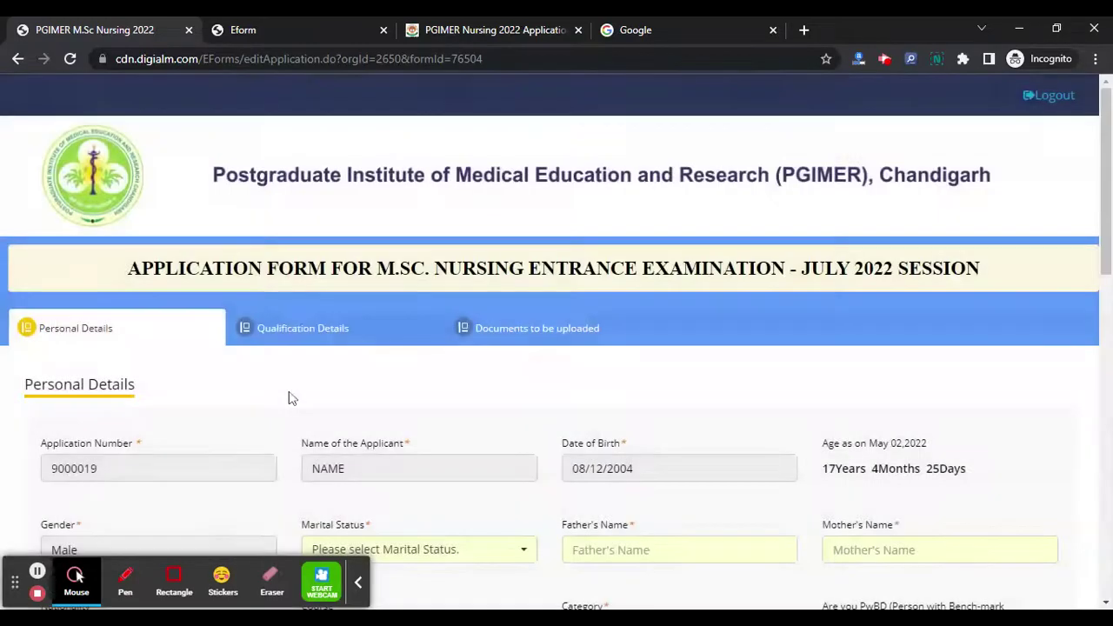
{"action": "scroll", "coordinate": [290, 397], "scroll_direction": "down", "scroll_amount": 2}
{"action": "scroll", "coordinate": [154, 286], "scroll_direction": "down", "scroll_amount": 7}
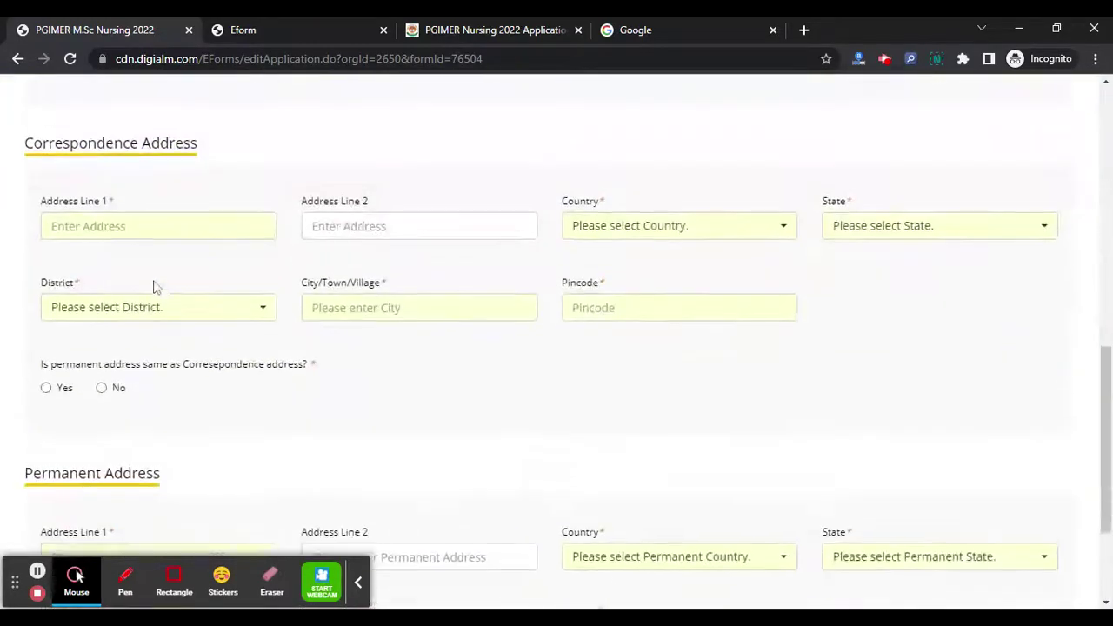
{"action": "scroll", "coordinate": [154, 287], "scroll_direction": "up", "scroll_amount": 9}
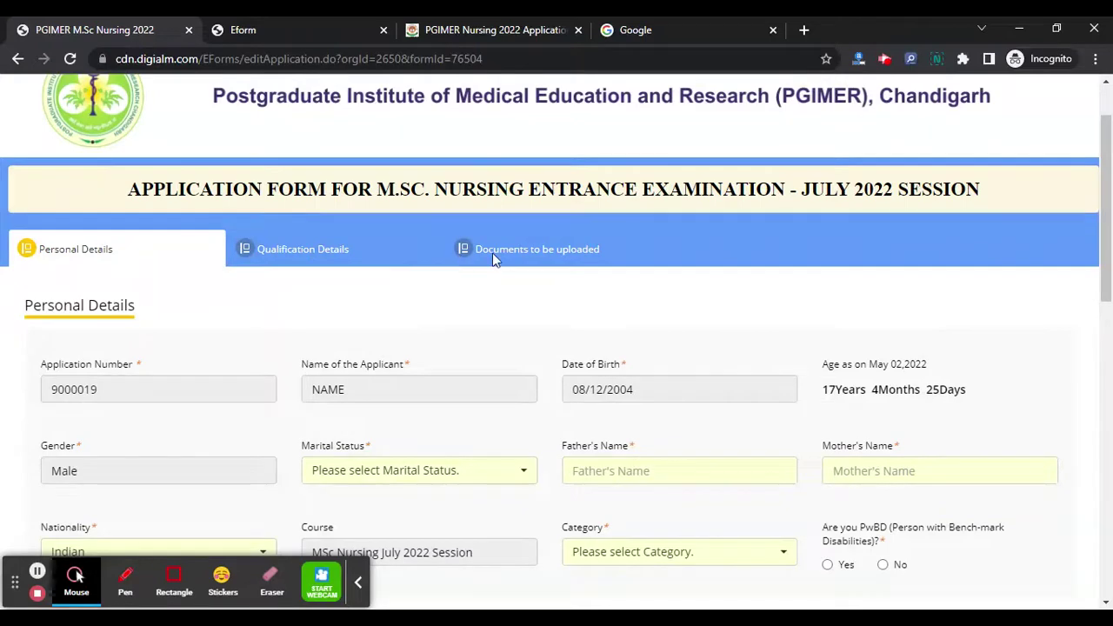
{"action": "scroll", "coordinate": [492, 253], "scroll_direction": "down", "scroll_amount": 2}
{"action": "left_click", "coordinate": [896, 295]}
{"action": "left_click", "coordinate": [723, 299]}
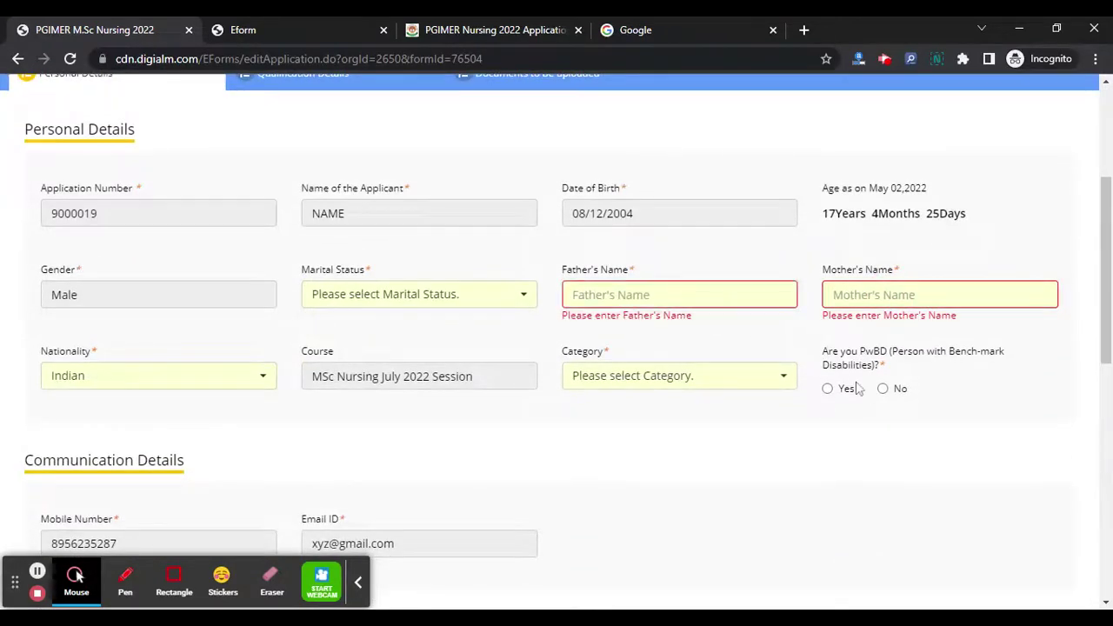
{"action": "left_click", "coordinate": [883, 389]}
{"action": "left_click", "coordinate": [609, 375]}
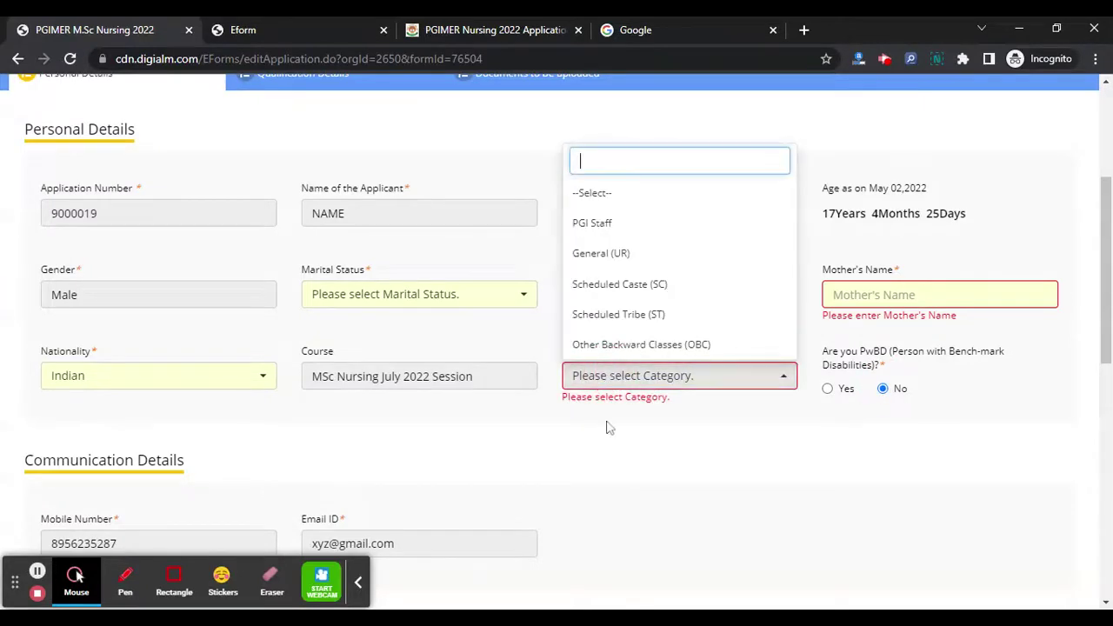
{"action": "left_click", "coordinate": [607, 254]}
- Fill the correspondence address (PALGHAR, 401208) and mark the permanent address as the same
{"action": "scroll", "coordinate": [236, 370], "scroll_direction": "down", "scroll_amount": 3}
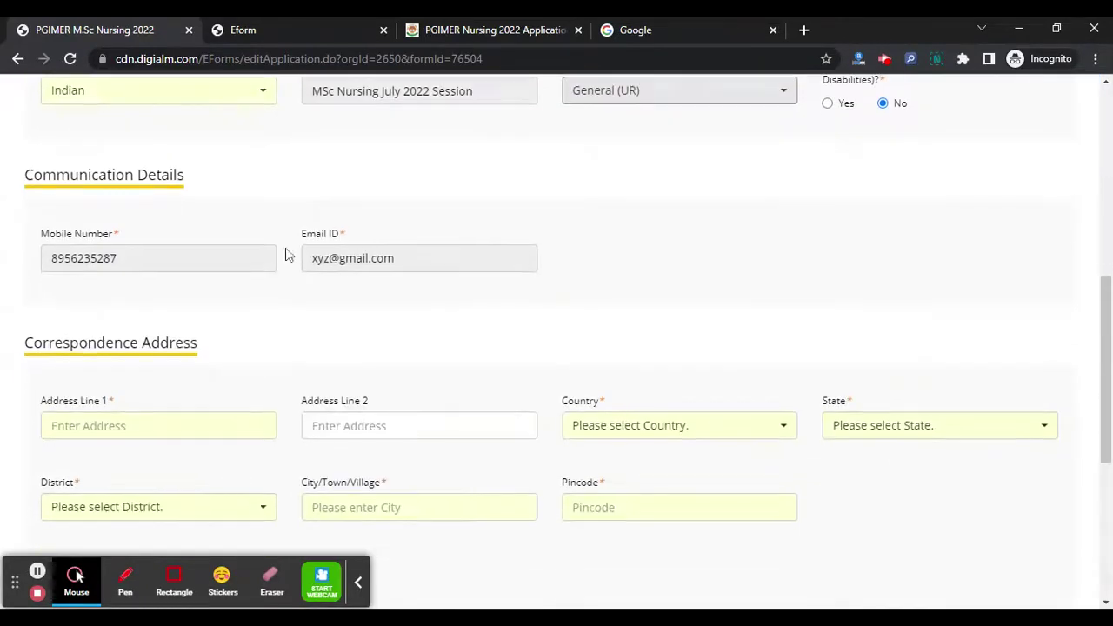
{"action": "scroll", "coordinate": [324, 191], "scroll_direction": "down", "scroll_amount": 2}
{"action": "left_click", "coordinate": [220, 273]}
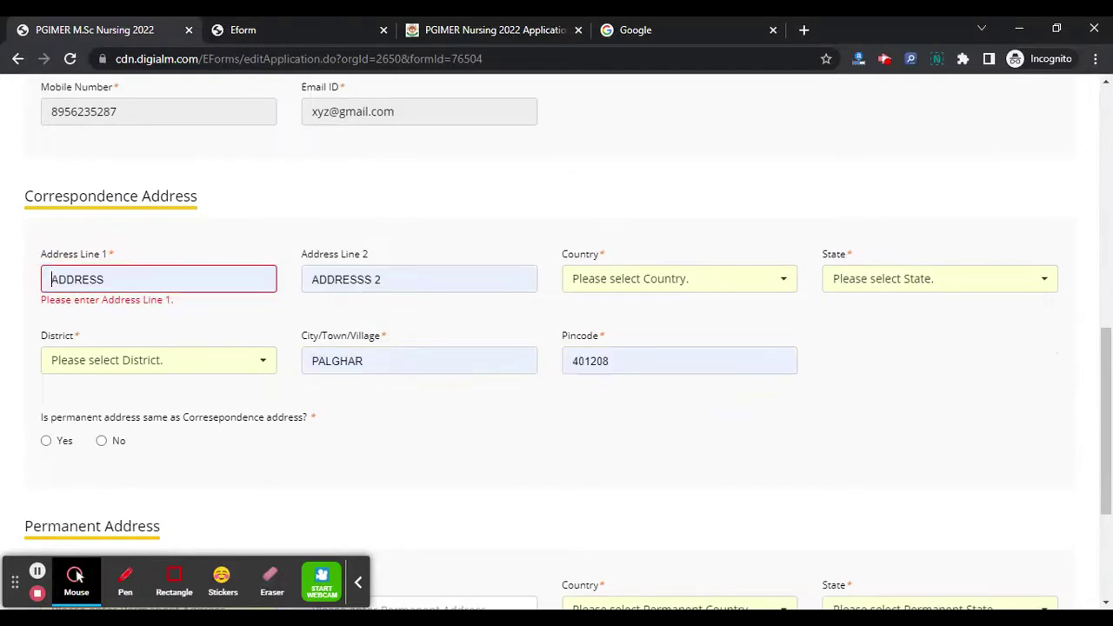
{"action": "scroll", "coordinate": [164, 256], "scroll_direction": "down", "scroll_amount": 3}
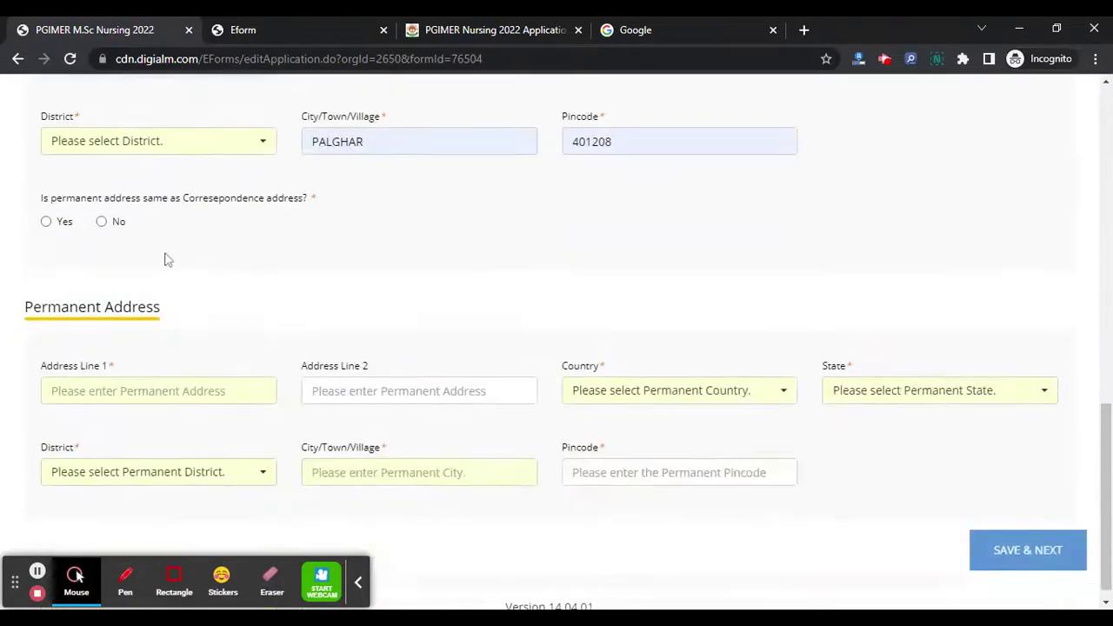
{"action": "left_click", "coordinate": [47, 222]}
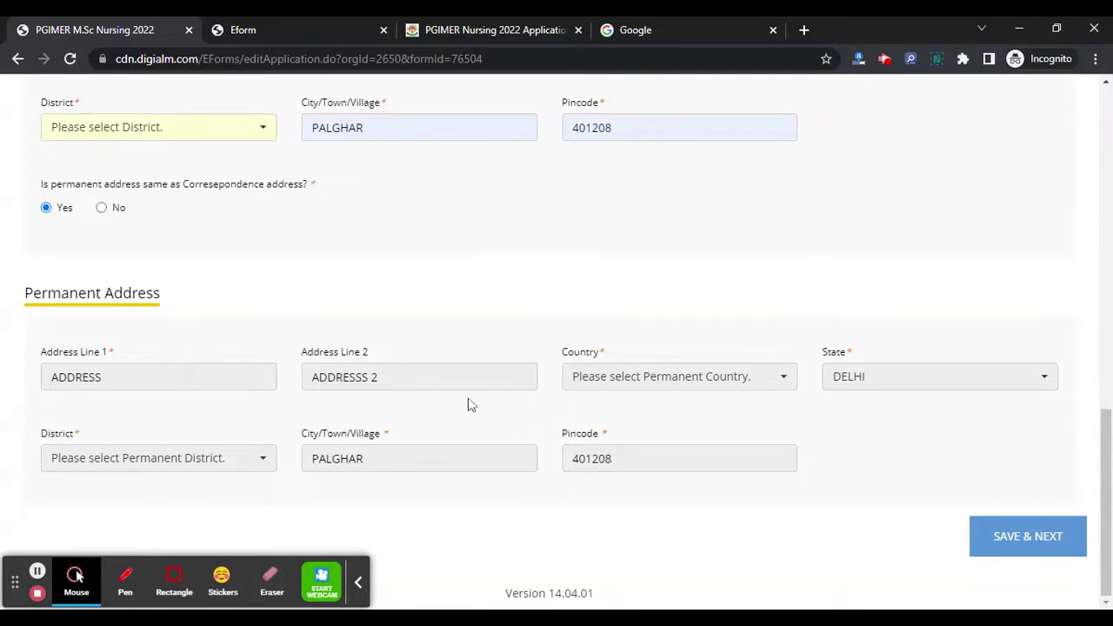
{"action": "scroll", "coordinate": [468, 403], "scroll_direction": "up", "scroll_amount": 8}
- Enter the father's and mother's names
{"action": "left_click", "coordinate": [627, 241]}
{"action": "type", "text": "Fa"}
{"action": "left_click", "coordinate": [951, 239]}
{"action": "type", "text": "MOTGR"}
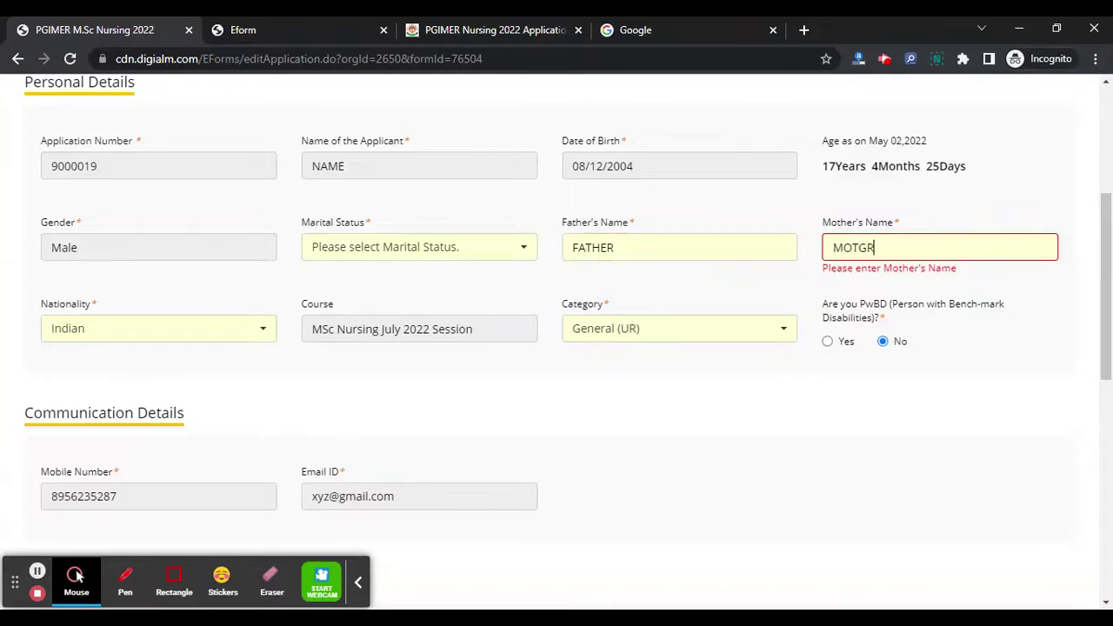
{"action": "scroll", "coordinate": [667, 351], "scroll_direction": "down", "scroll_amount": 7}
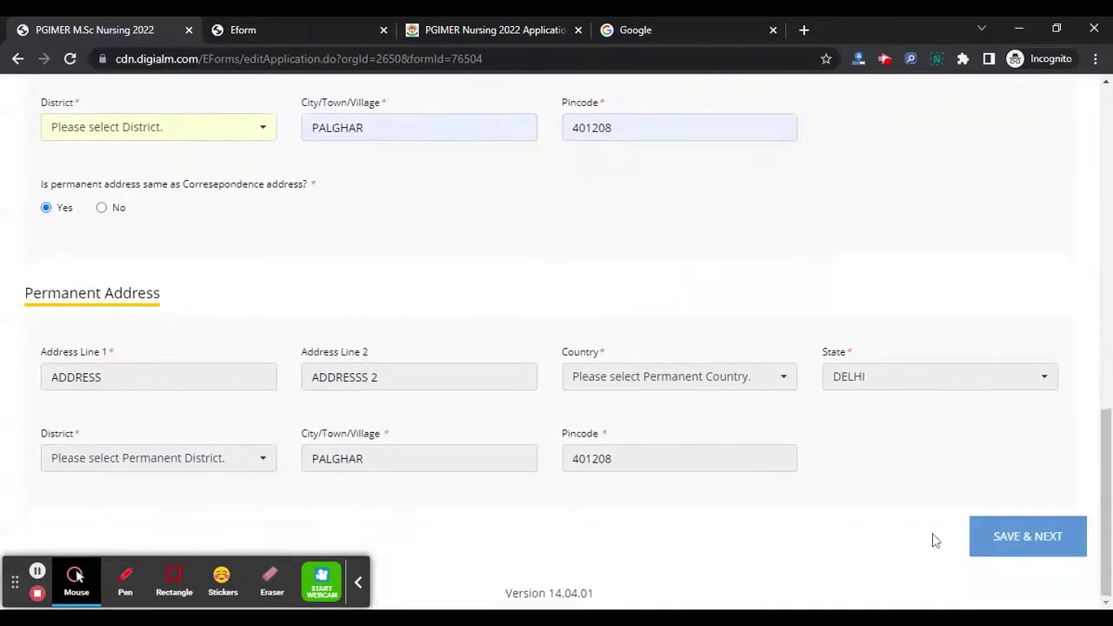
- Set Marital Status to UNMARRIED and retry saving, dismissing the missing-country warning
{"action": "left_click", "coordinate": [1014, 532]}
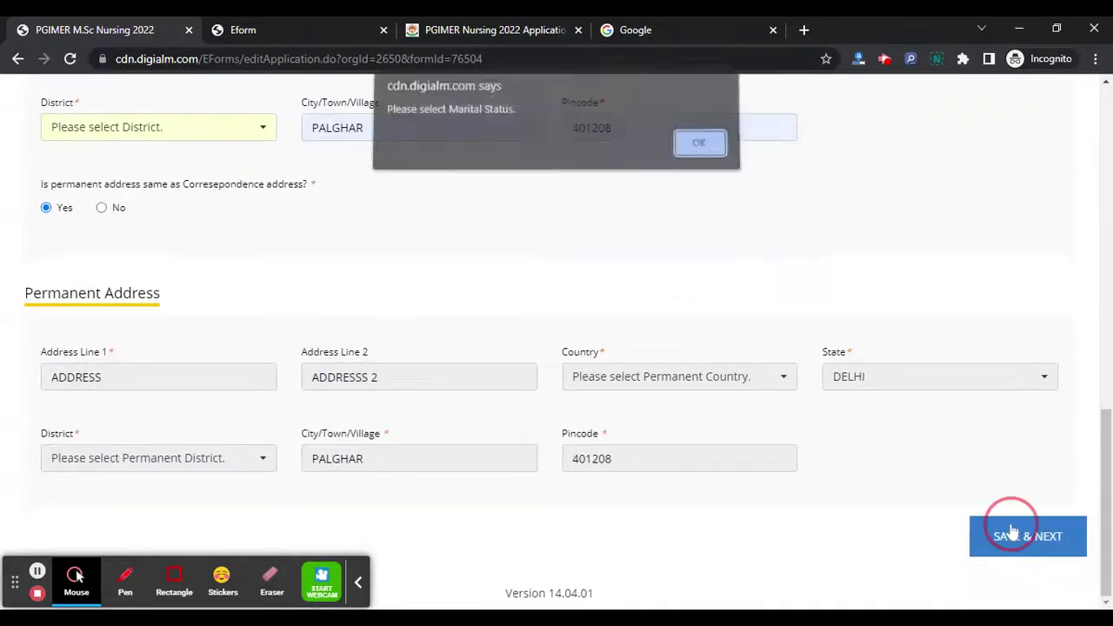
{"action": "left_click", "coordinate": [699, 150]}
{"action": "left_click", "coordinate": [420, 315]}
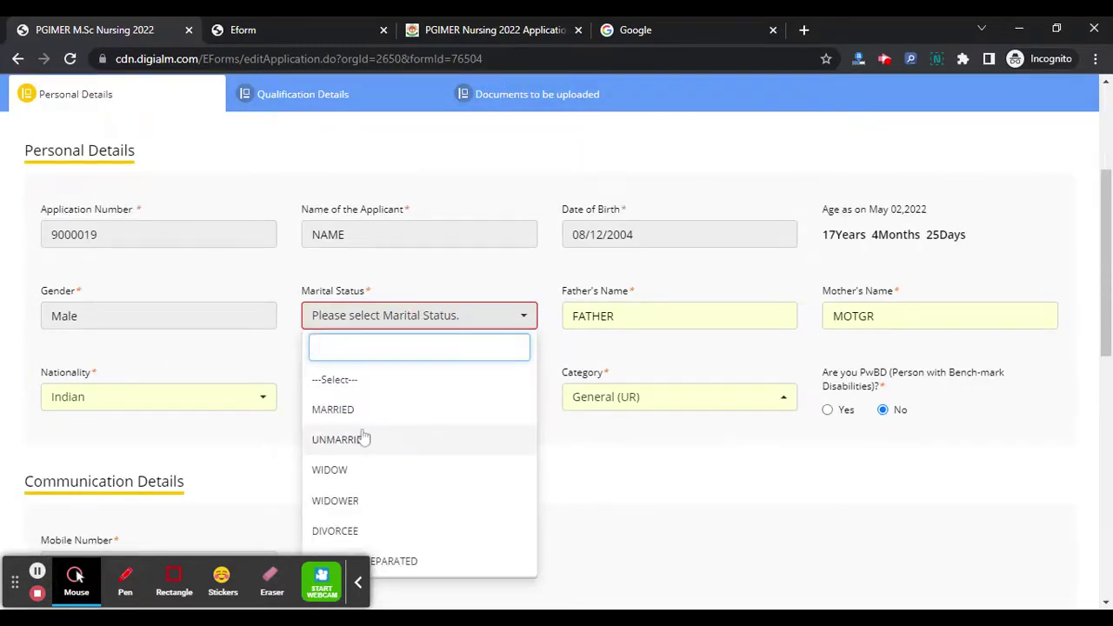
{"action": "left_click", "coordinate": [360, 439]}
{"action": "scroll", "coordinate": [687, 428], "scroll_direction": "down", "scroll_amount": 10}
{"action": "left_click", "coordinate": [1031, 535]}
{"action": "left_click", "coordinate": [700, 151]}
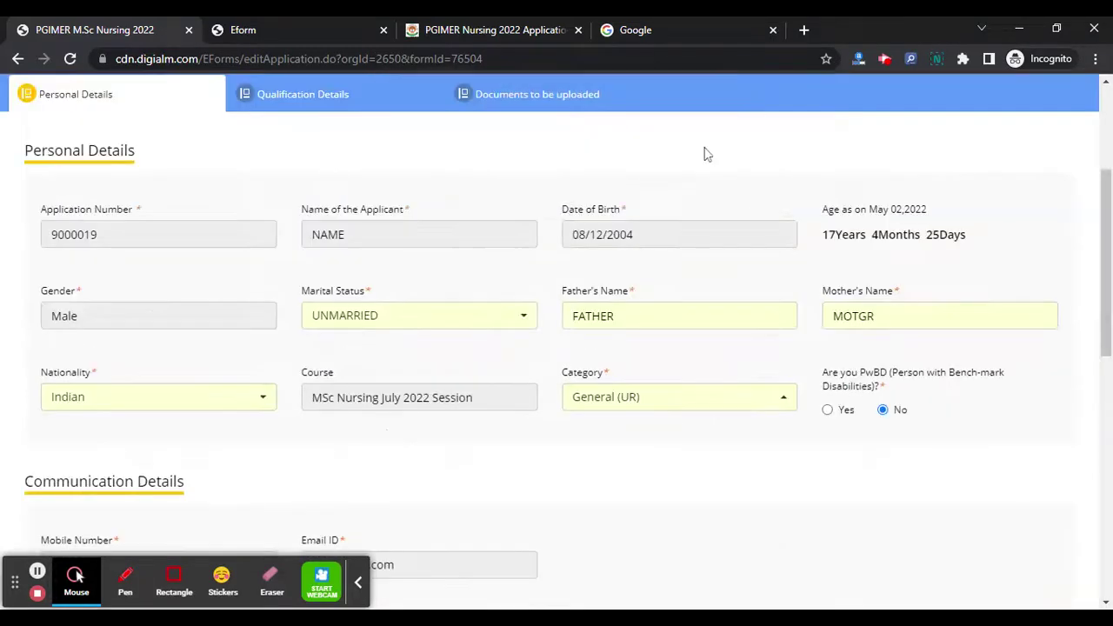
- Set the correspondence district to North East Delhi and autofill the pincode
{"action": "scroll", "coordinate": [526, 306], "scroll_direction": "down", "scroll_amount": 5}
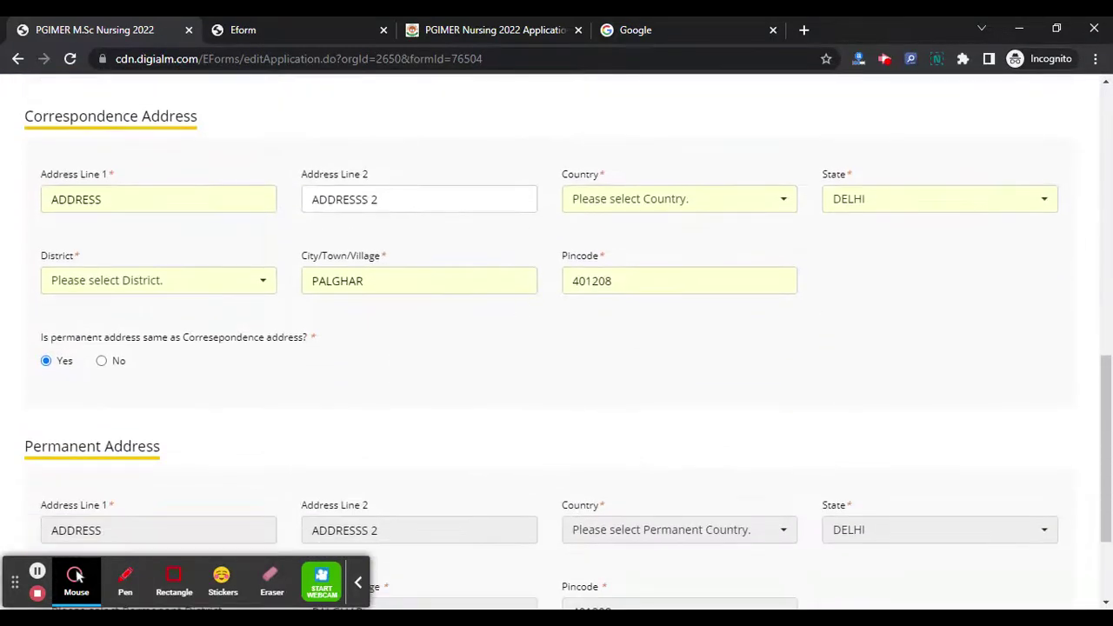
{"action": "scroll", "coordinate": [230, 275], "scroll_direction": "down", "scroll_amount": 2}
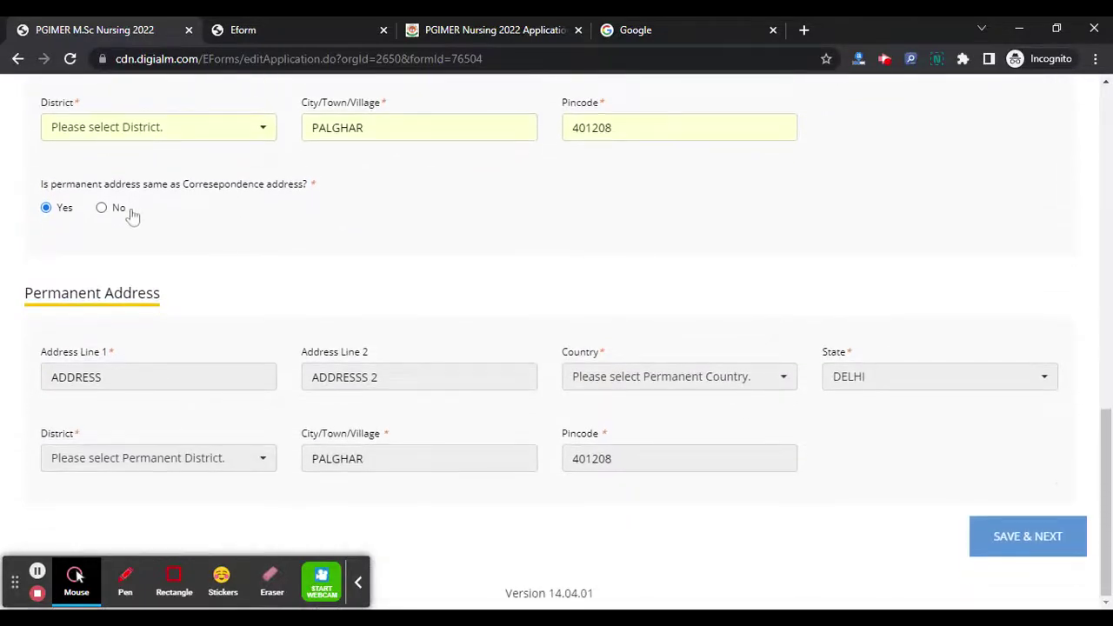
{"action": "scroll", "coordinate": [433, 367], "scroll_direction": "up", "scroll_amount": 2}
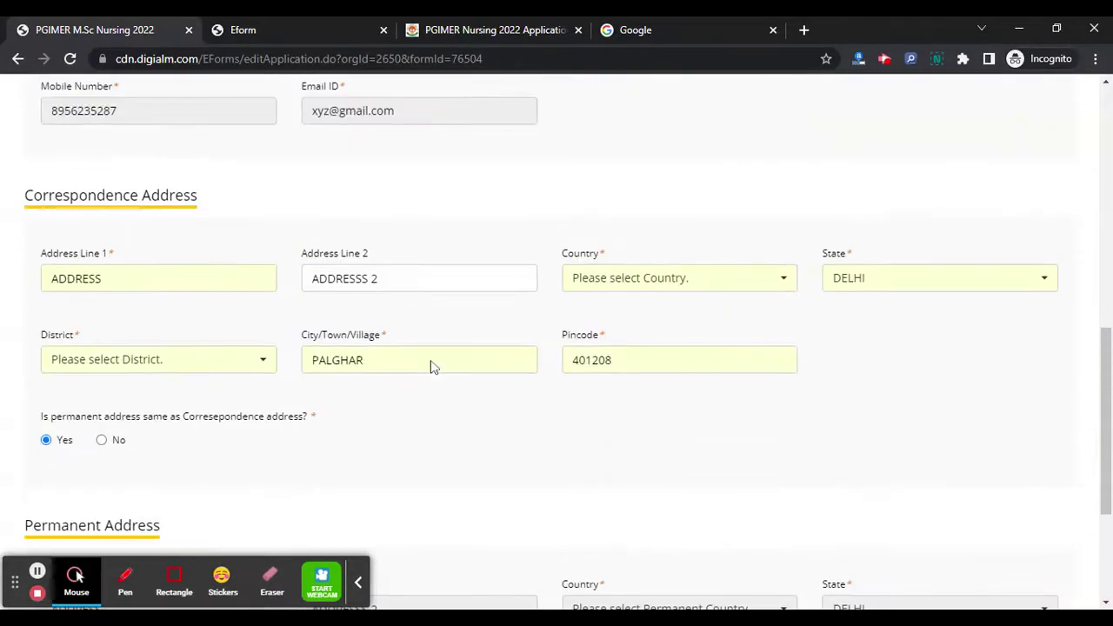
{"action": "left_click", "coordinate": [189, 360]}
{"action": "left_click", "coordinate": [158, 251]}
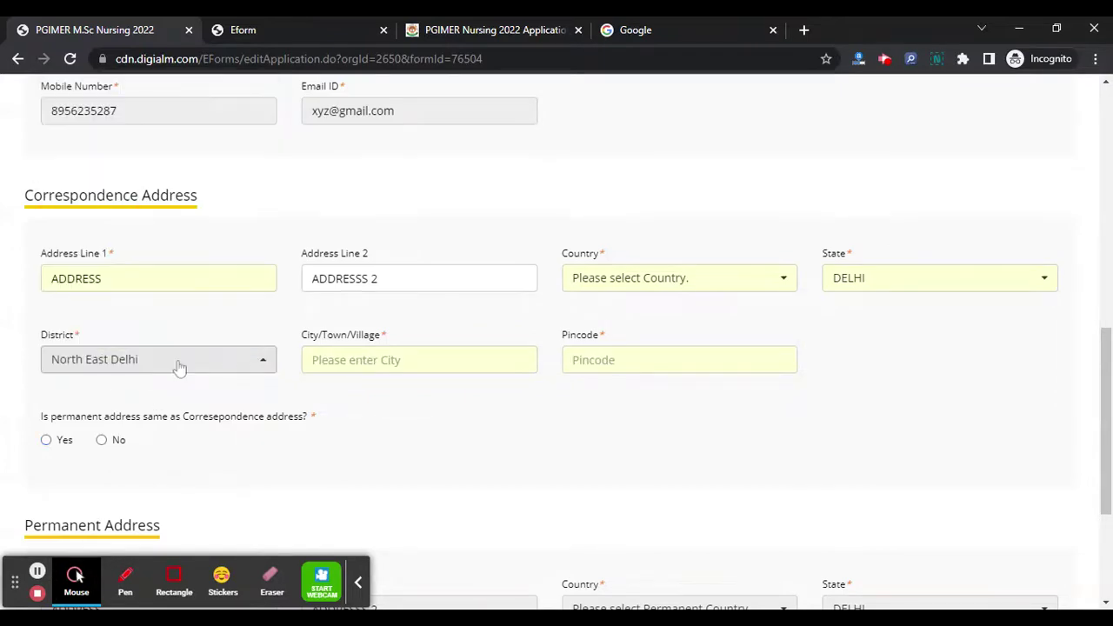
{"action": "left_click", "coordinate": [577, 350]}
{"action": "key", "text": "Down"}
{"action": "key", "text": "Return"}
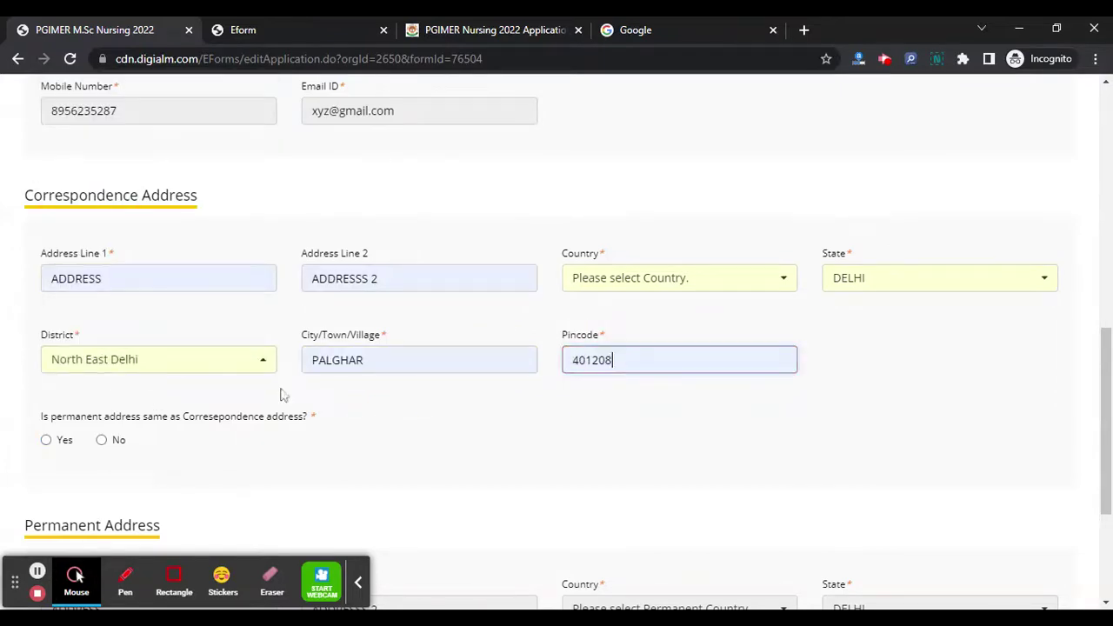
- Mark the permanent address as the same and try saving the form
{"action": "left_click", "coordinate": [48, 441]}
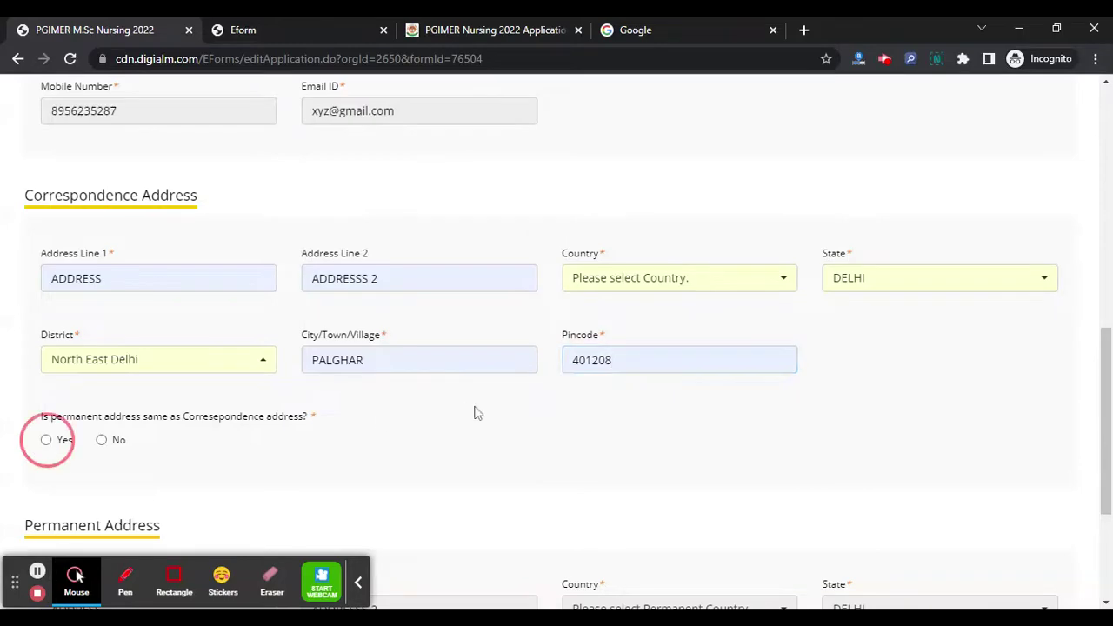
{"action": "scroll", "coordinate": [954, 432], "scroll_direction": "down", "scroll_amount": 3}
{"action": "left_click", "coordinate": [1029, 528]}
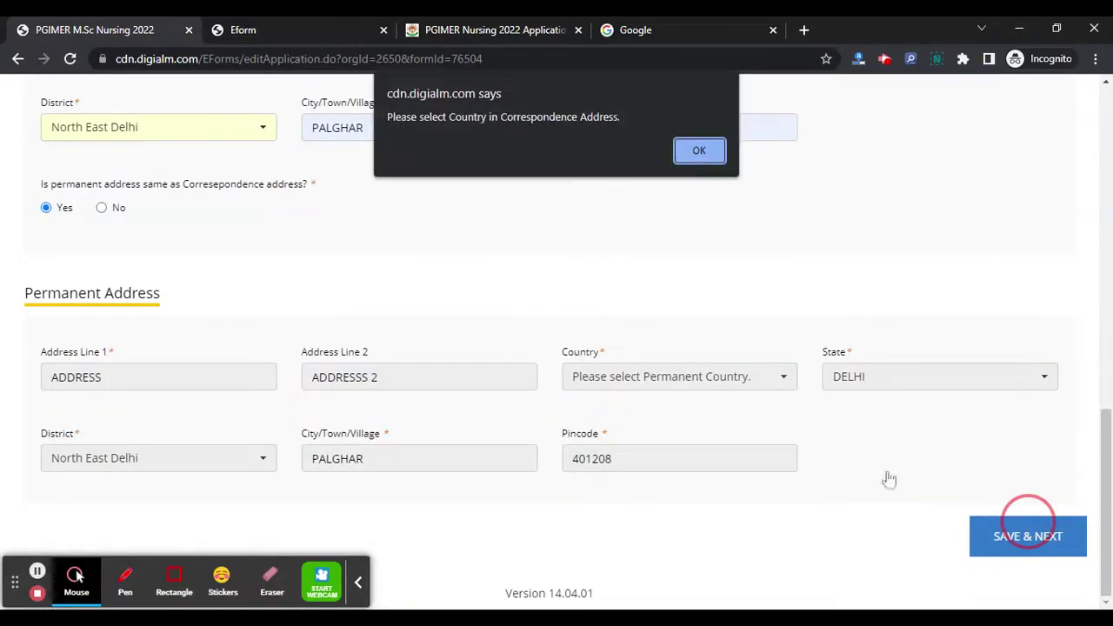
- Set the correspondence country to India and autofill the address
{"action": "left_click", "coordinate": [706, 152]}
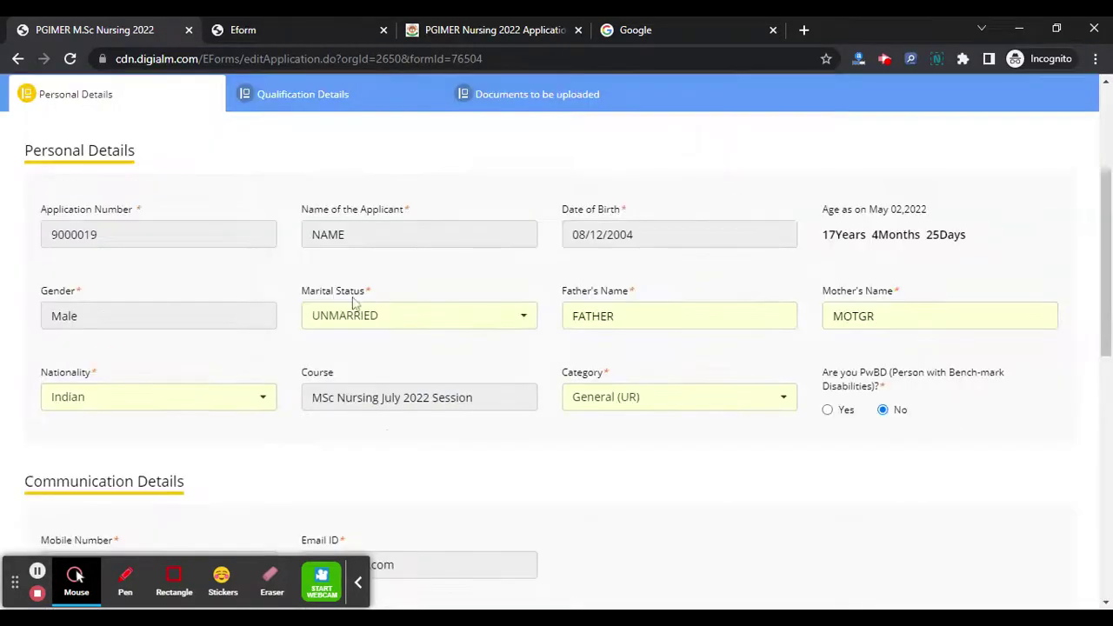
{"action": "scroll", "coordinate": [354, 301], "scroll_direction": "down", "scroll_amount": 6}
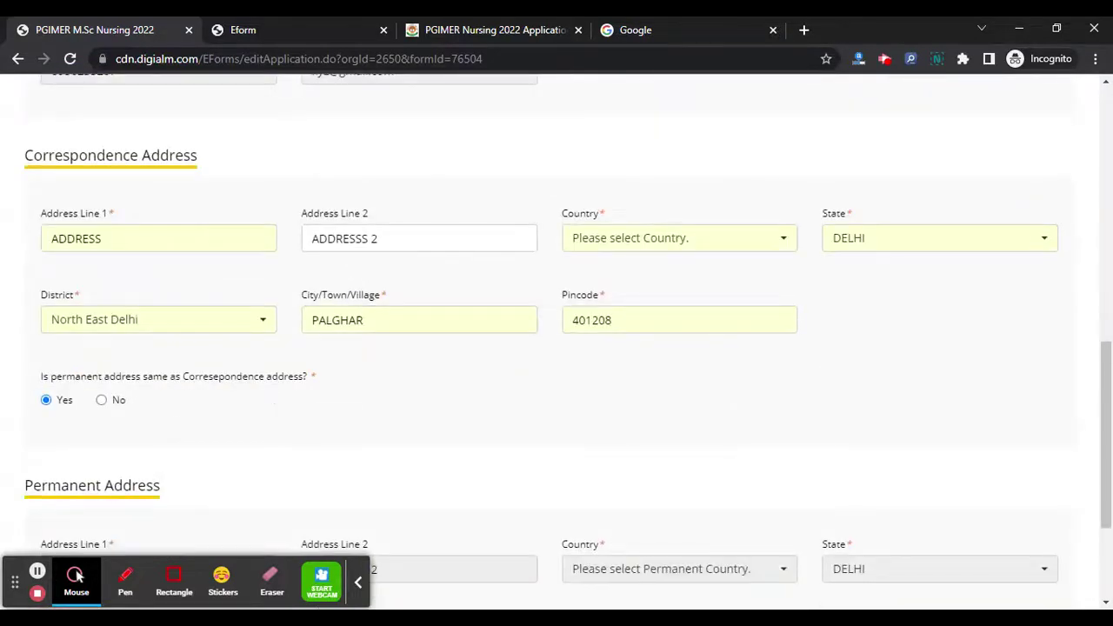
{"action": "left_click", "coordinate": [711, 240]}
{"action": "left_click", "coordinate": [667, 293]}
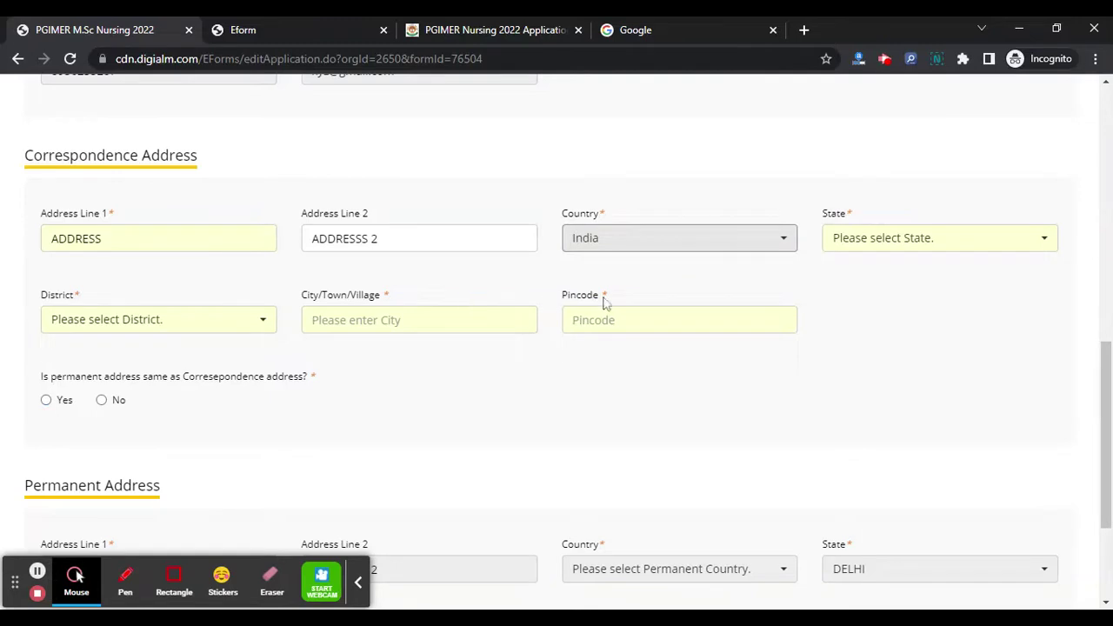
{"action": "left_click", "coordinate": [614, 311]}
{"action": "key", "text": "Down"}
{"action": "key", "text": "Return"}
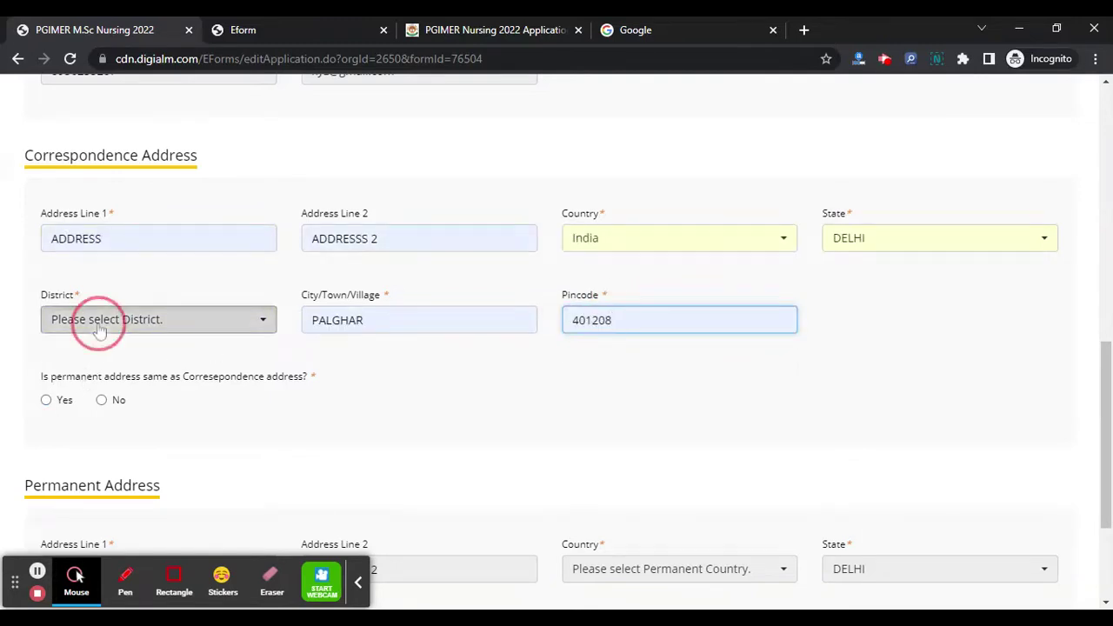
- Set district Central Delhi, city BIOH, pincode 852741, and copy to the permanent address
{"action": "left_click", "coordinate": [96, 321]}
{"action": "left_click", "coordinate": [179, 383]}
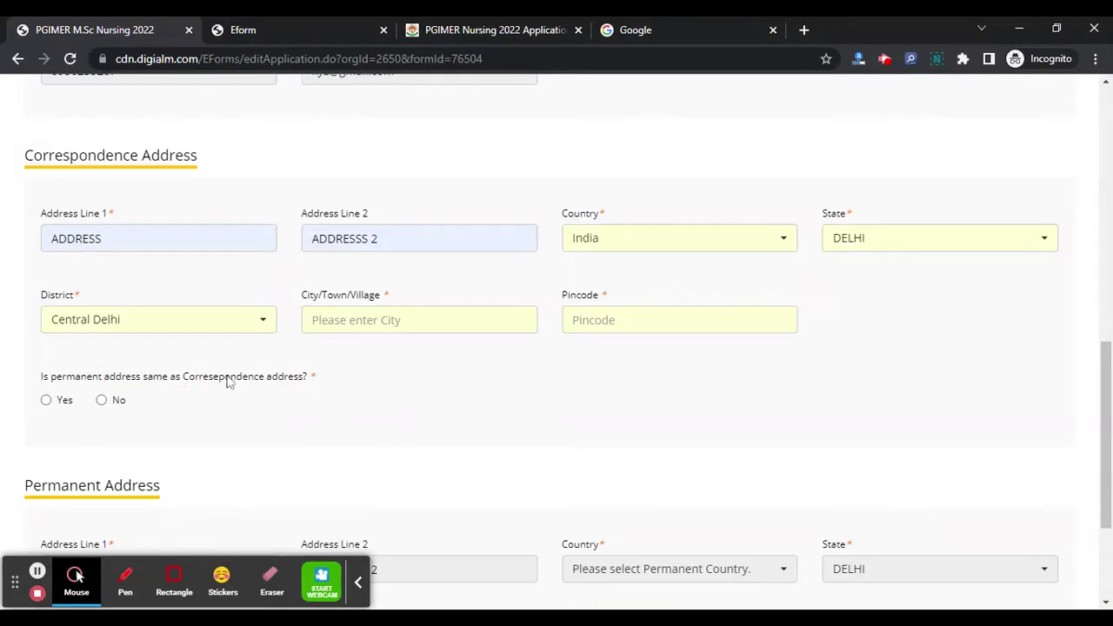
{"action": "left_click", "coordinate": [425, 321]}
{"action": "type", "text": "b"}
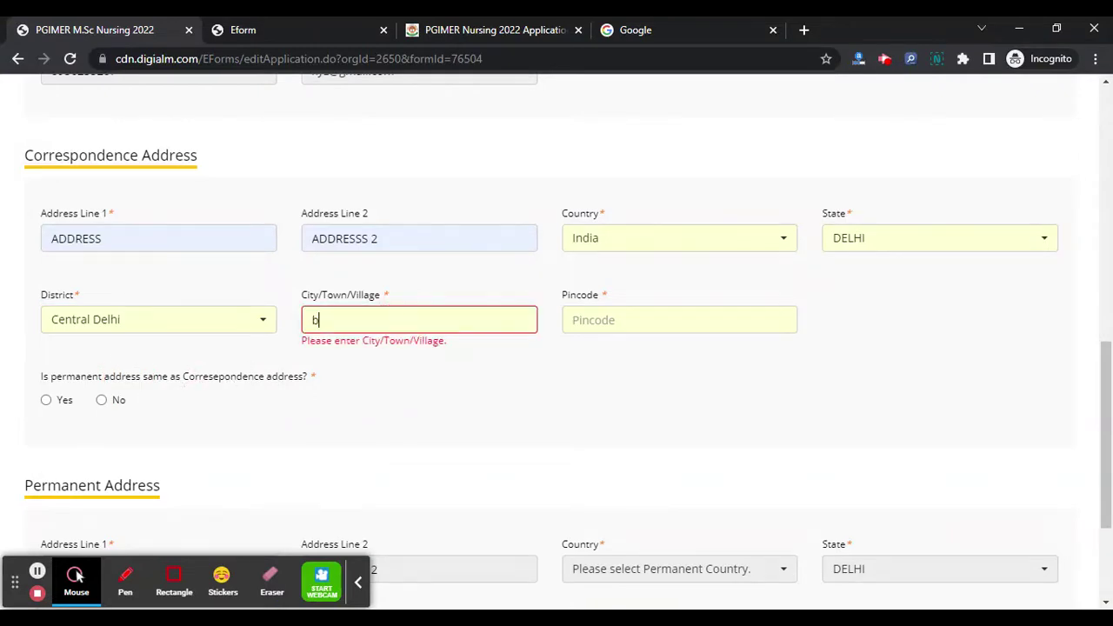
{"action": "left_click", "coordinate": [684, 317]}
{"action": "type", "text": "852741"}
{"action": "left_click", "coordinate": [46, 400]}
{"action": "scroll", "coordinate": [311, 379], "scroll_direction": "down", "scroll_amount": 3}
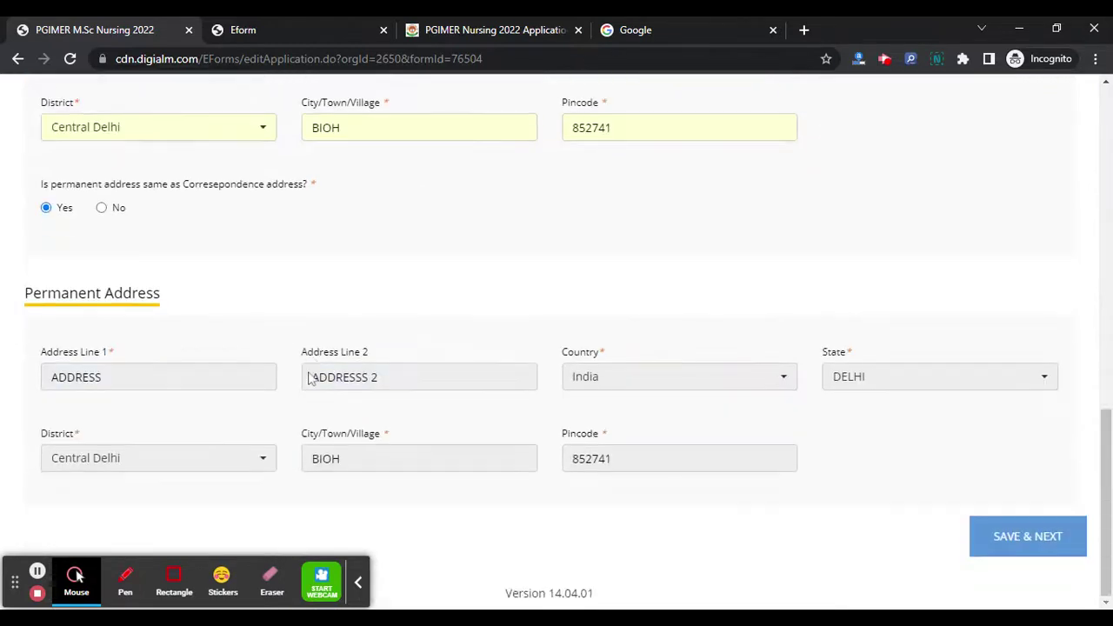
- Save the personal details and select B.Sc. Nursing (4 Years) as Qualify Degree
{"action": "left_click", "coordinate": [1035, 553]}
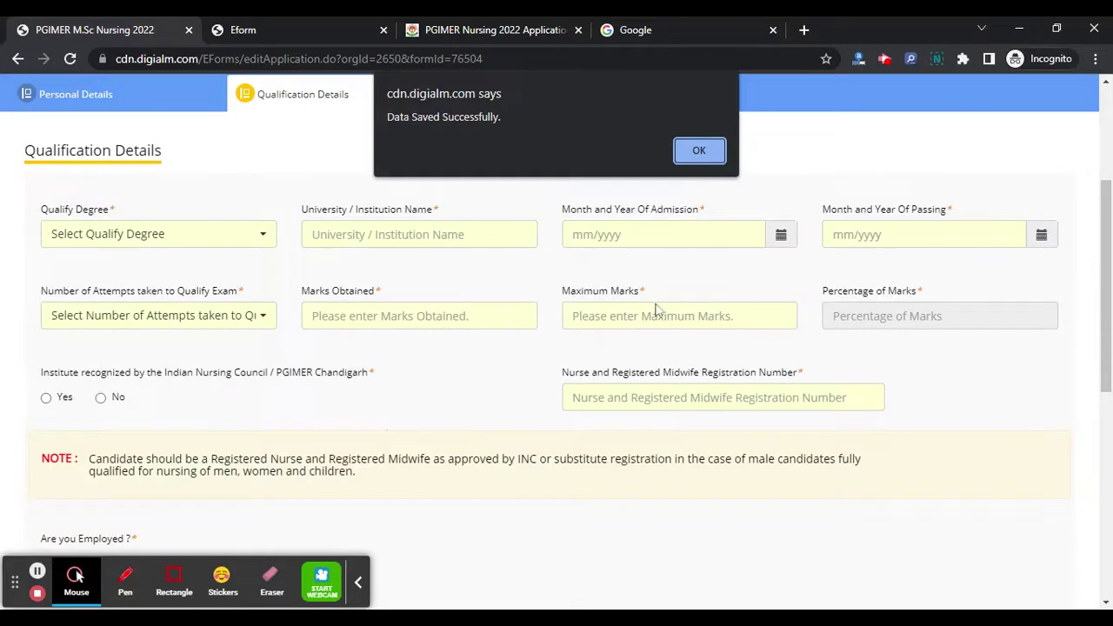
{"action": "left_click", "coordinate": [688, 153]}
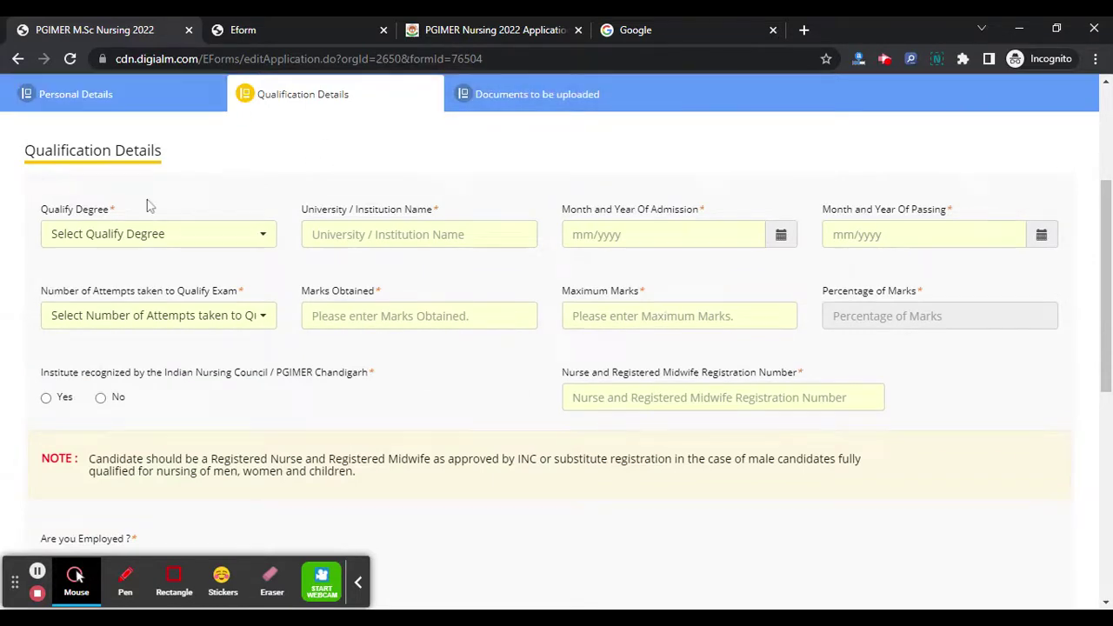
{"action": "left_click", "coordinate": [162, 235]}
{"action": "left_click", "coordinate": [146, 322]}
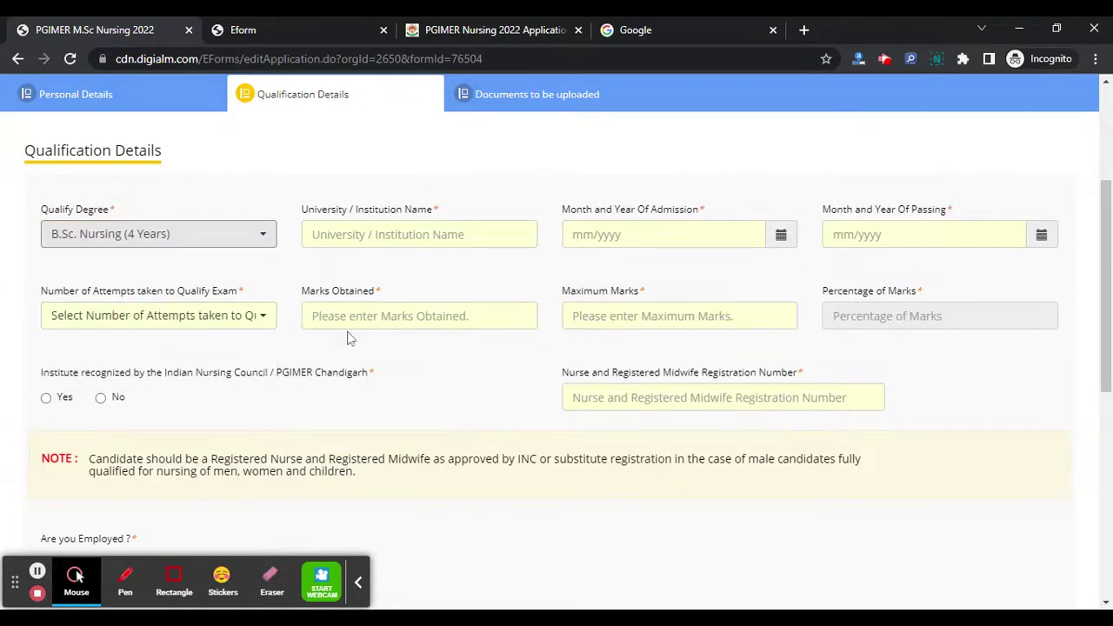
{"action": "scroll", "coordinate": [426, 366], "scroll_direction": "up", "scroll_amount": 3}
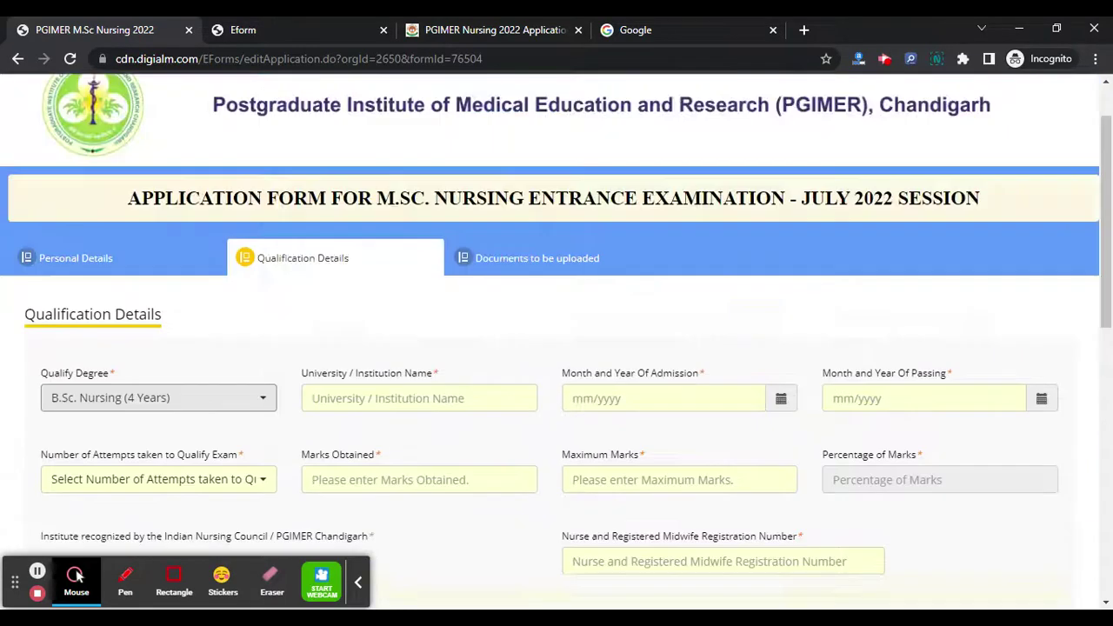
{"action": "scroll", "coordinate": [501, 310], "scroll_direction": "down", "scroll_amount": 1}
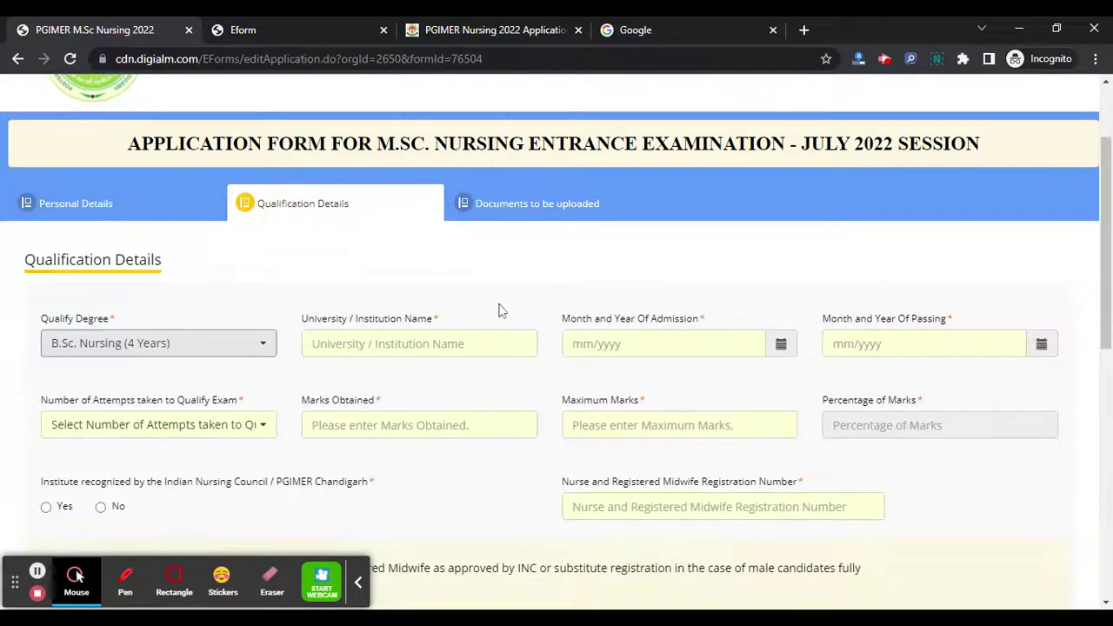